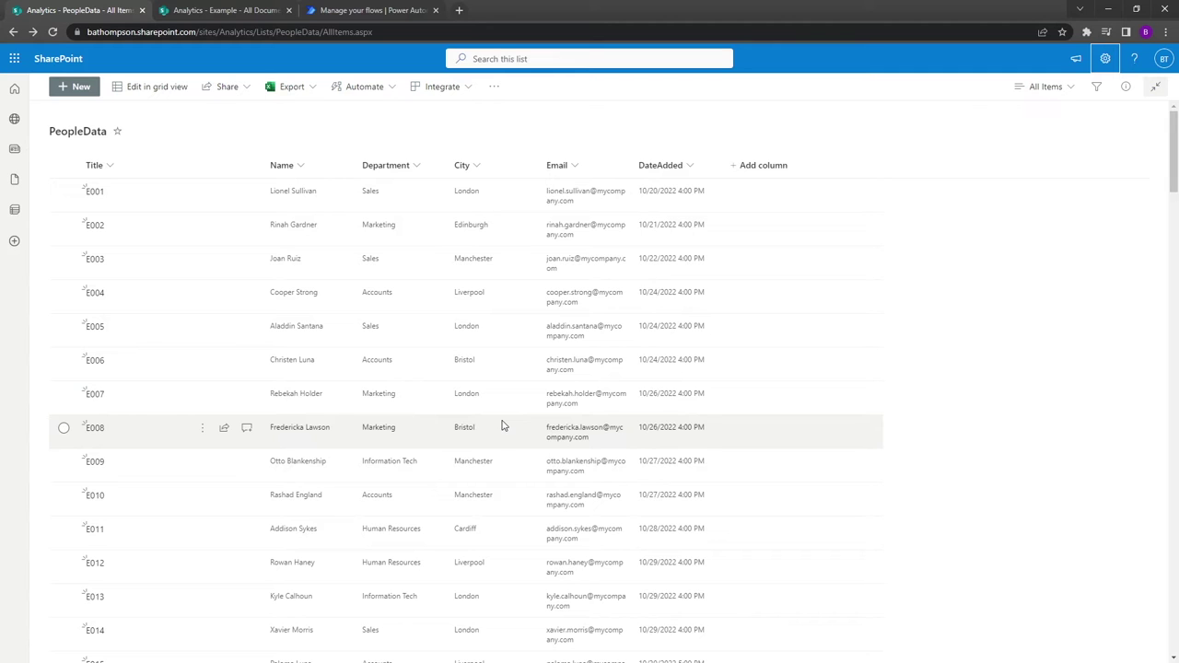
Switch to Power Automate and create an instant cloud flow named PeopleDataBristol that is triggered manually
{"action": "left_click", "coordinate": [219, 10]}
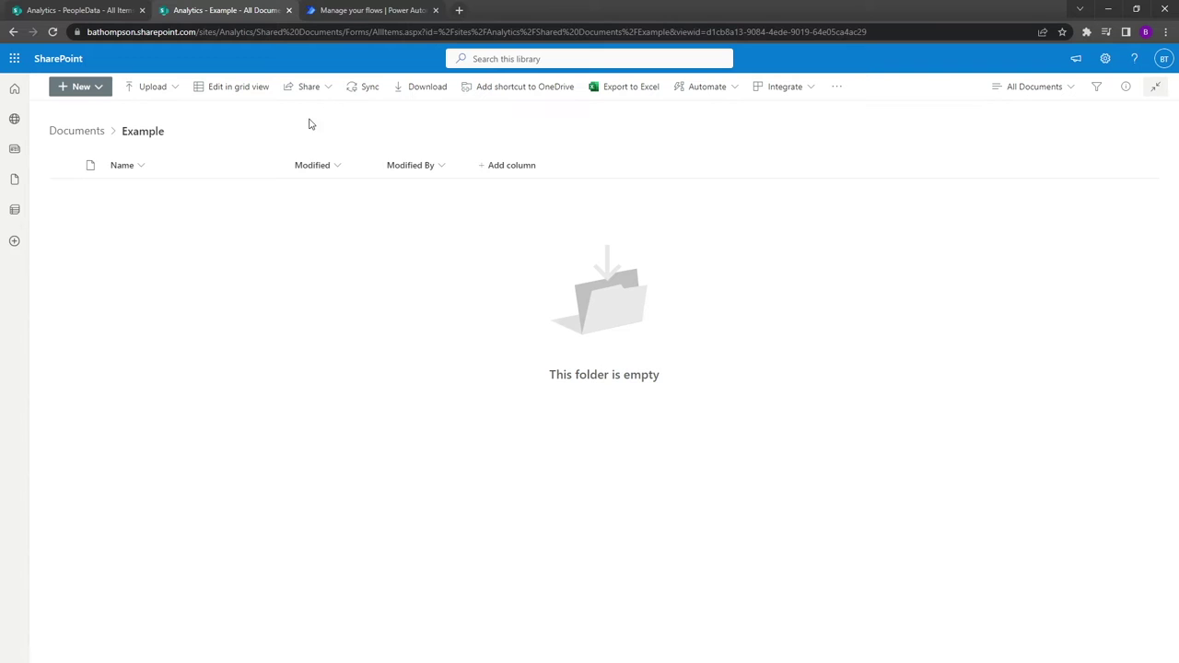
{"action": "left_click", "coordinate": [363, 14]}
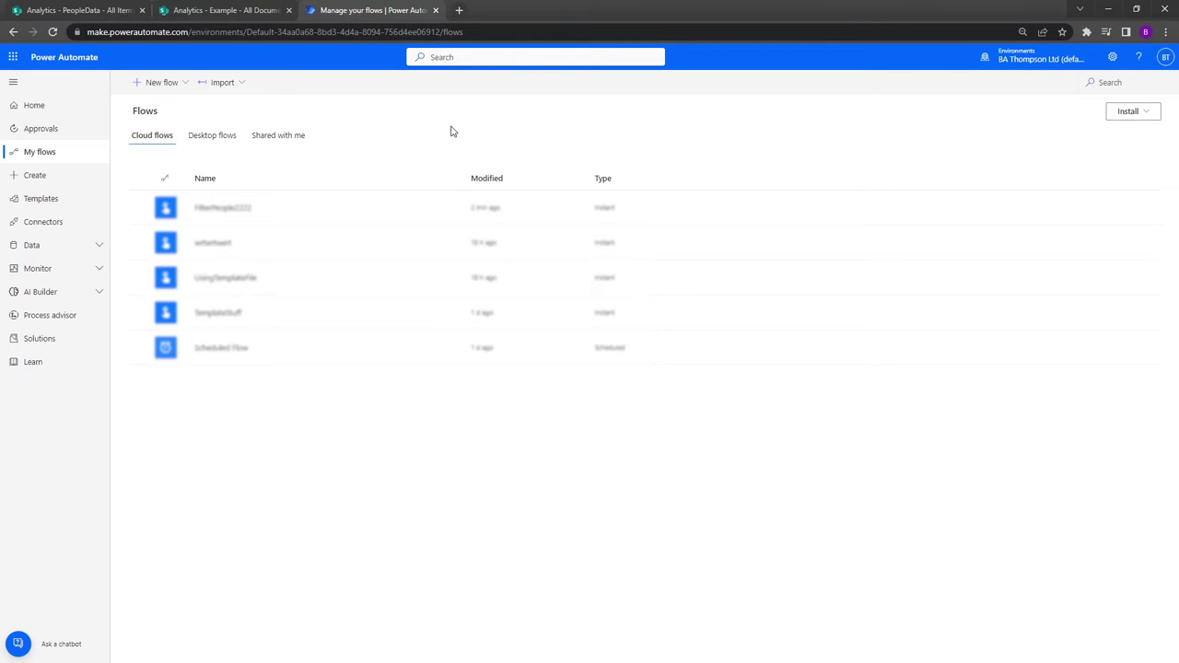
{"action": "left_click", "coordinate": [169, 83]}
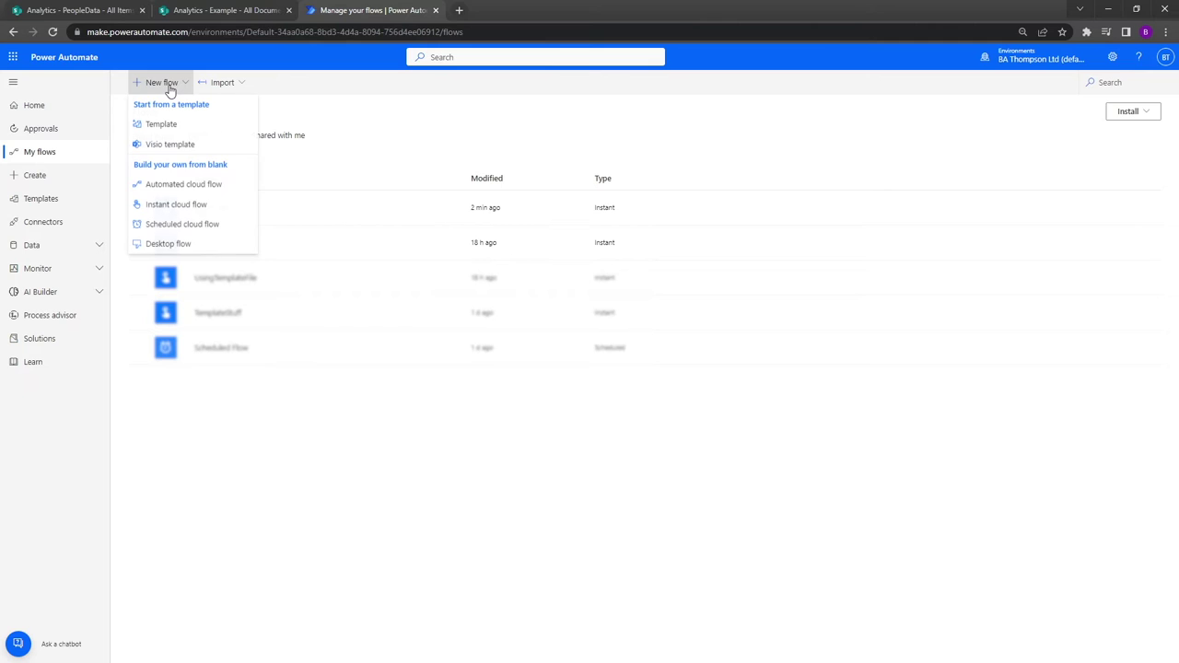
{"action": "left_click", "coordinate": [228, 204]}
{"action": "left_click", "coordinate": [662, 256]}
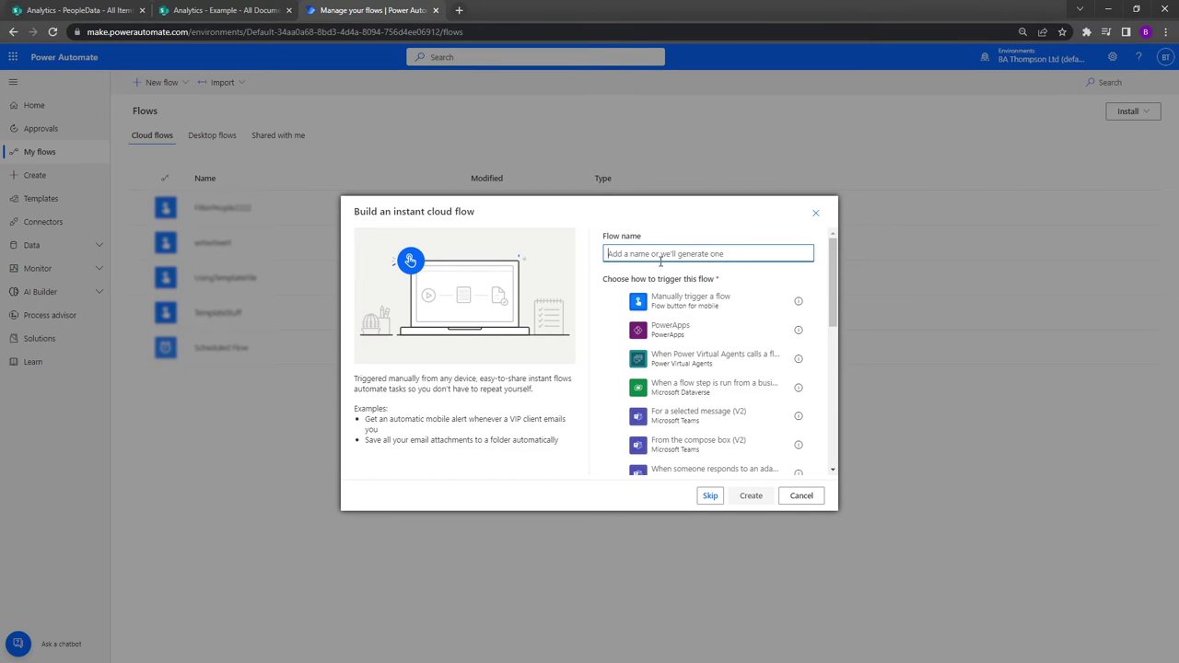
{"action": "type", "text": "PeopleDataBristol"}
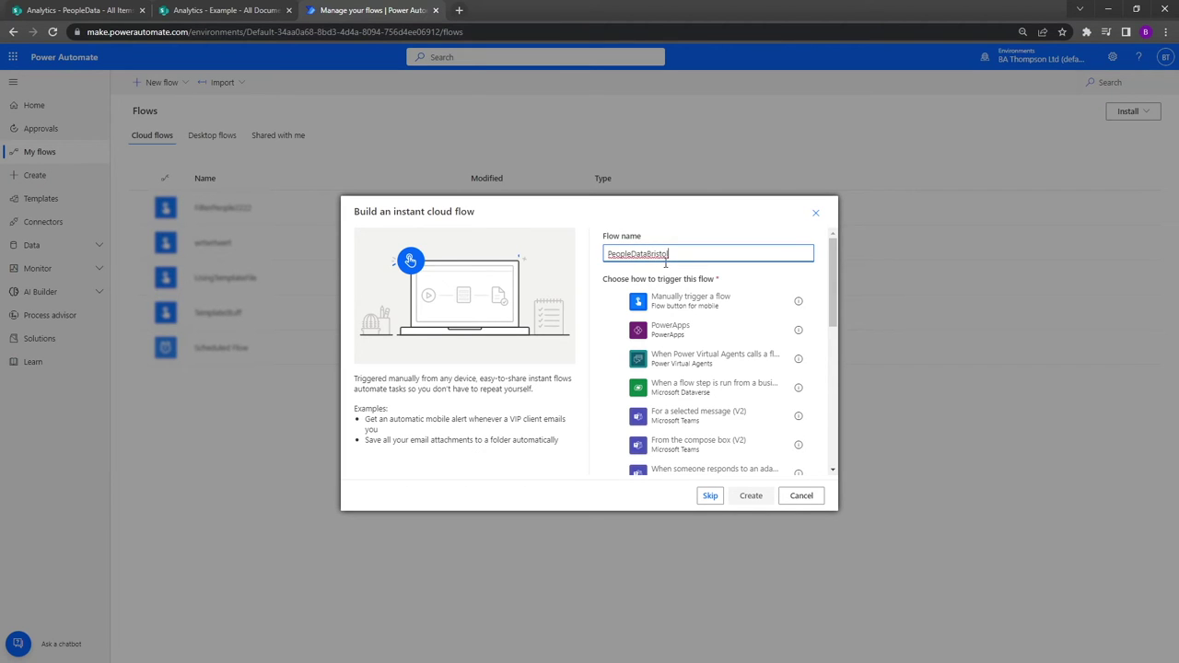
{"action": "left_click", "coordinate": [615, 303]}
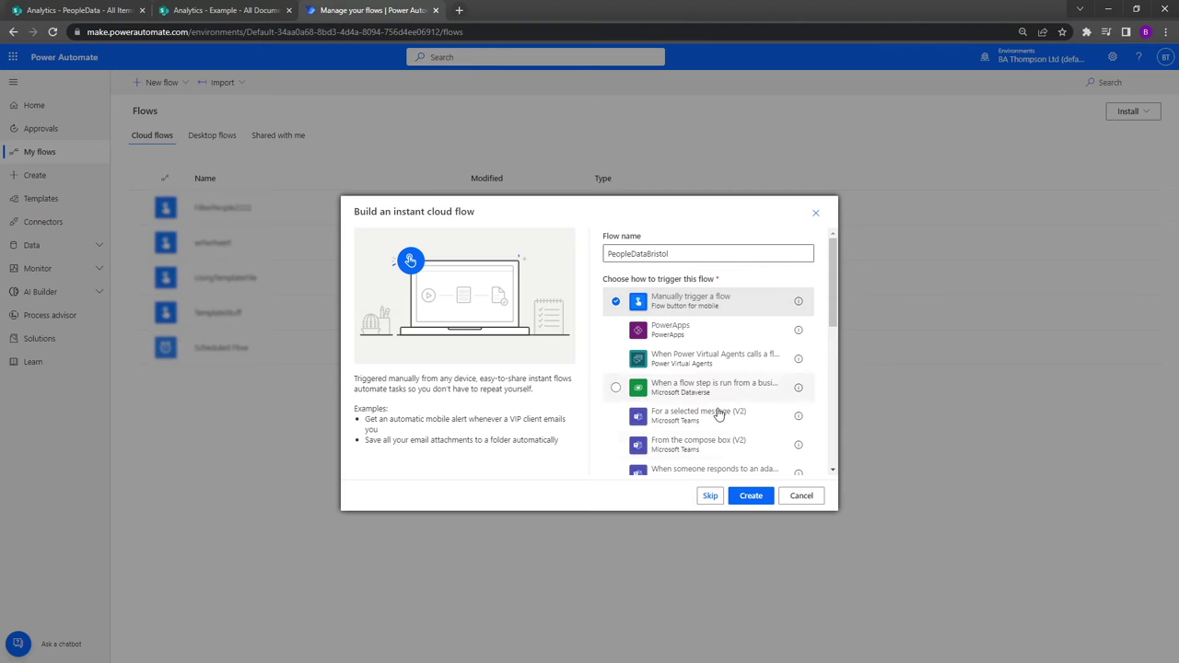
{"action": "left_click", "coordinate": [750, 498]}
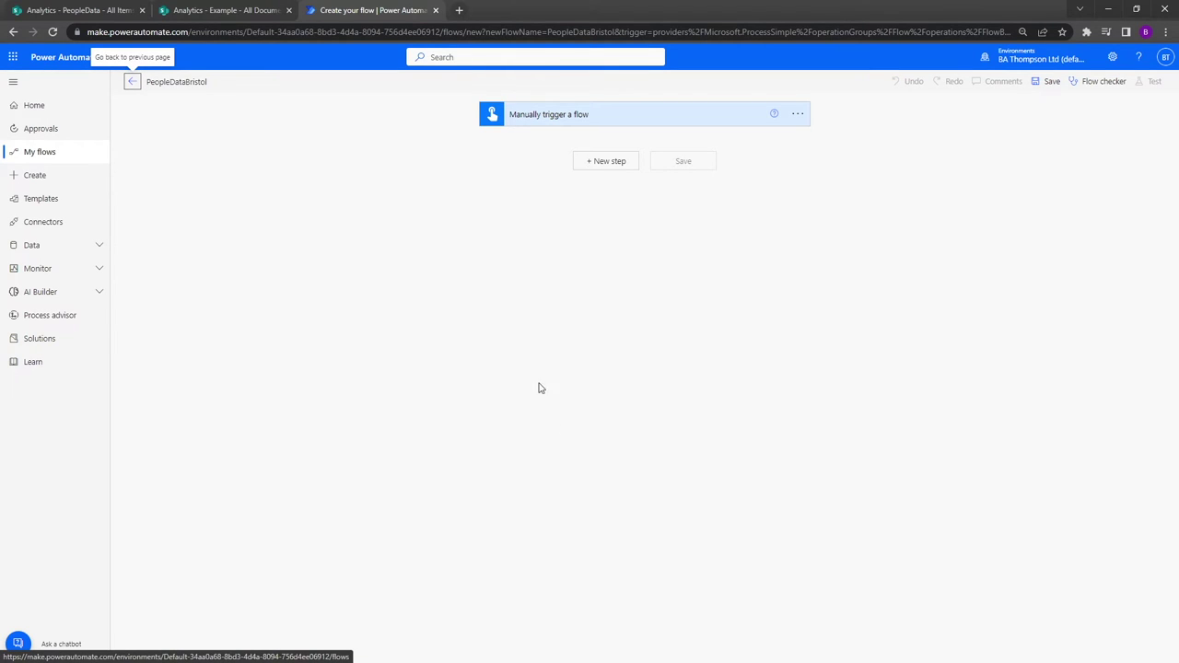
Add a SharePoint Get items action after the trigger, using the Analytics site and the PeopleData list
{"action": "left_click", "coordinate": [600, 162]}
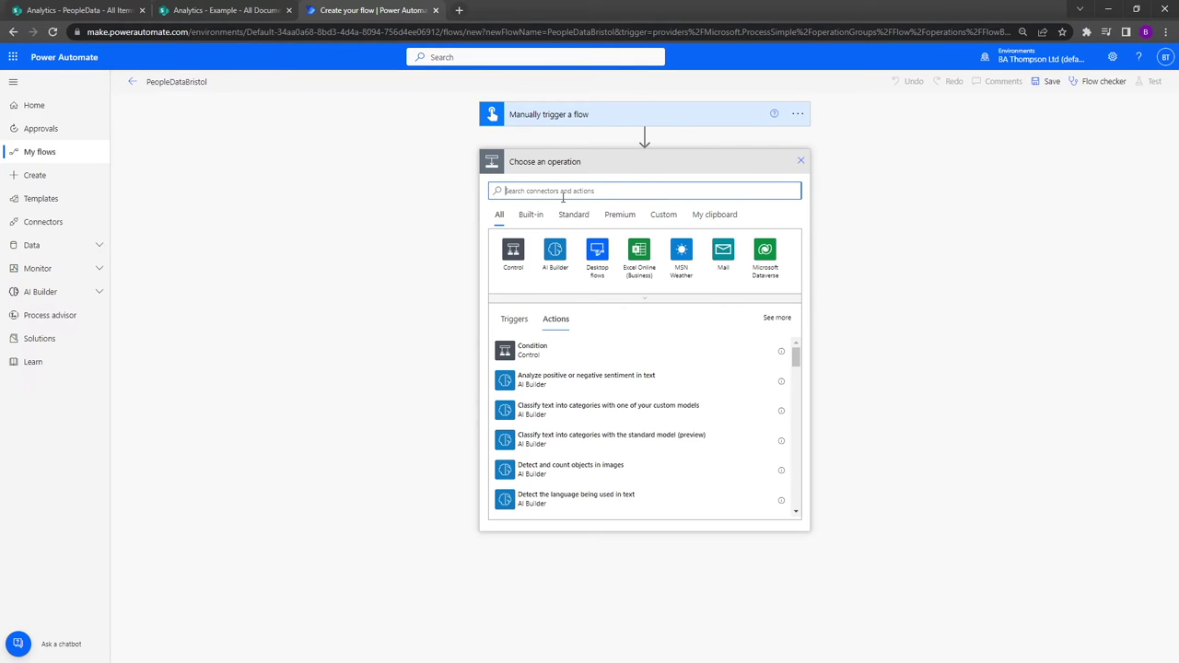
{"action": "type", "text": "sharepoint"}
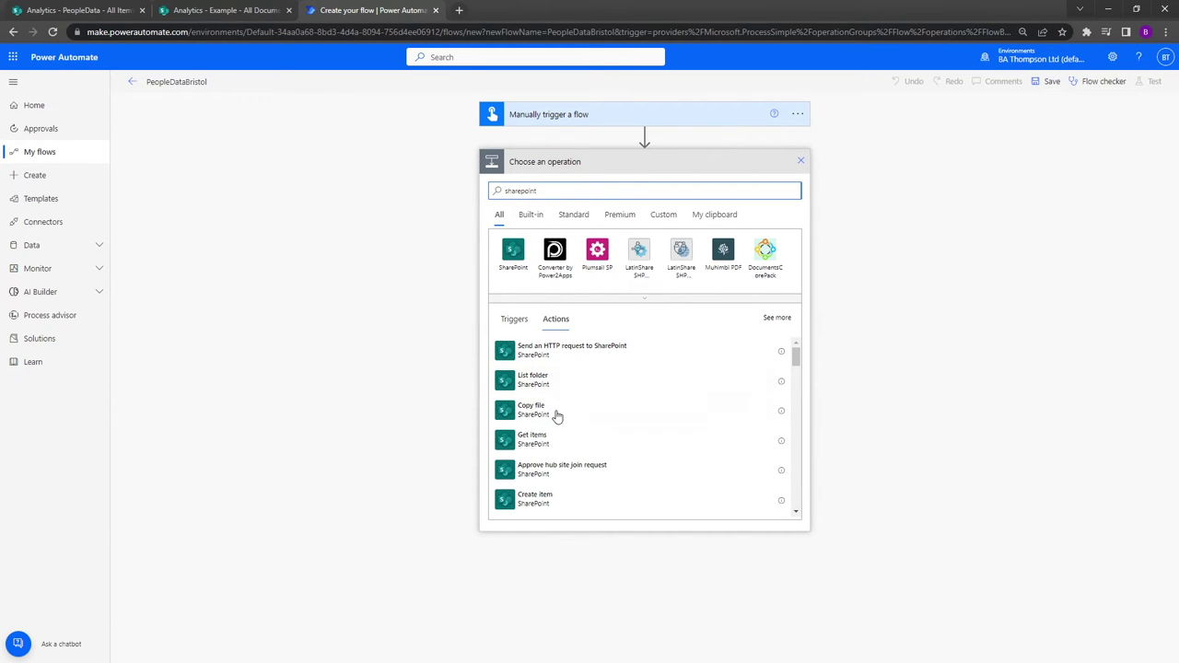
{"action": "left_click", "coordinate": [550, 449]}
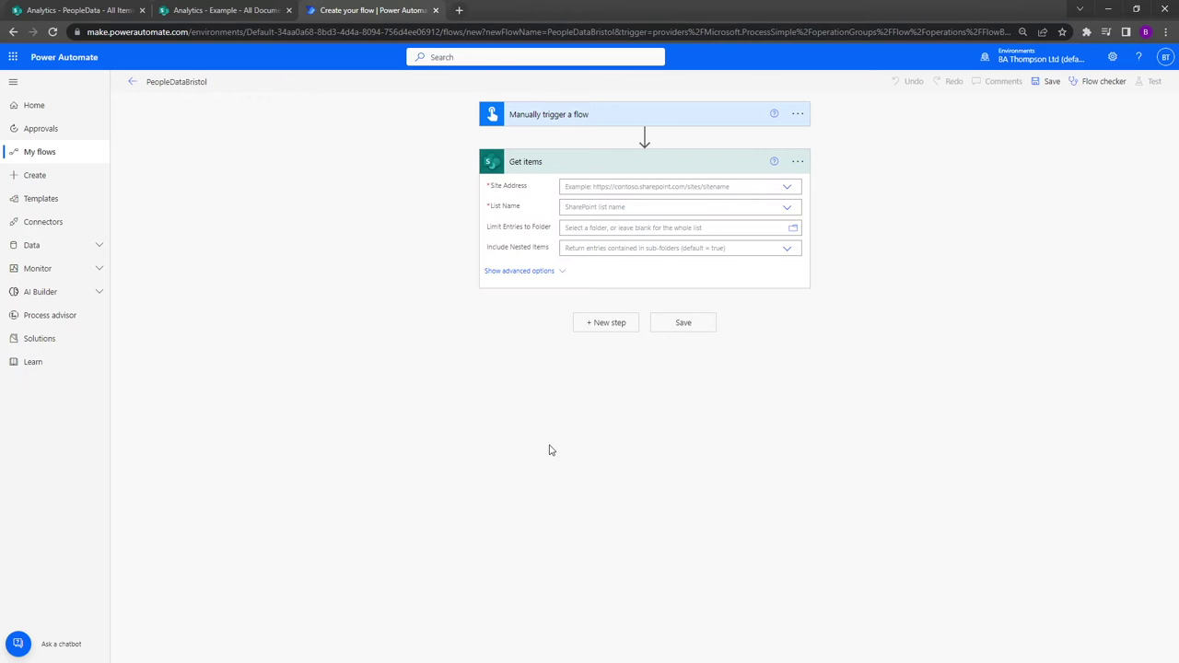
{"action": "left_click", "coordinate": [692, 187]}
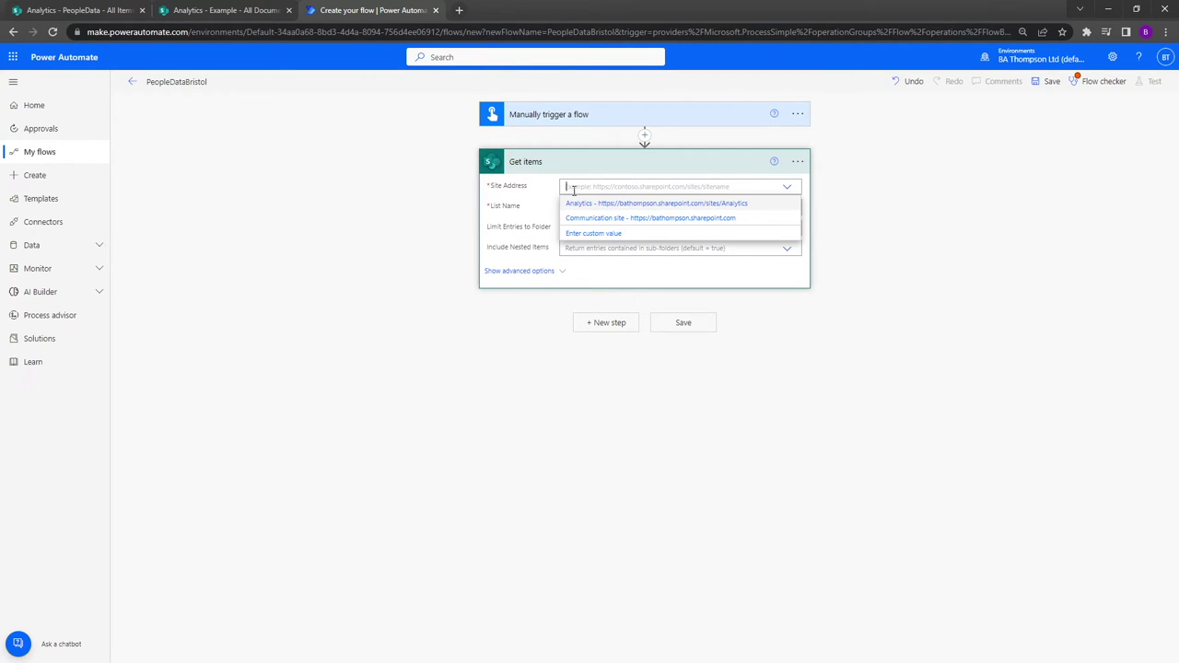
{"action": "left_click", "coordinate": [635, 204]}
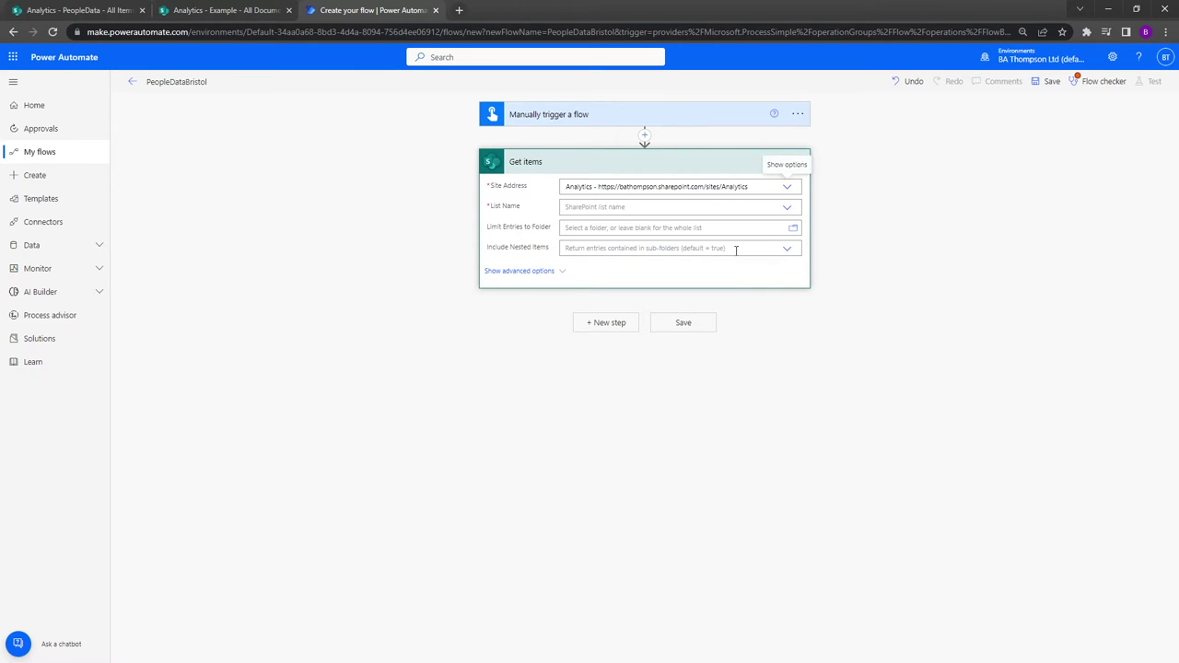
{"action": "left_click", "coordinate": [698, 208]}
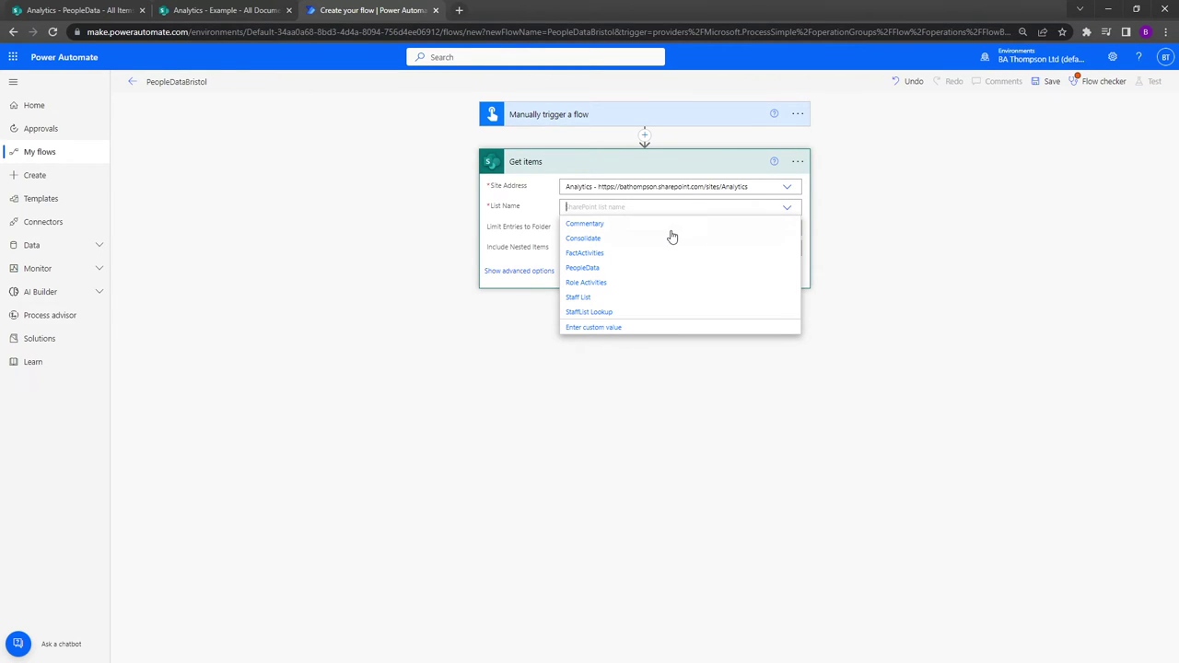
{"action": "left_click", "coordinate": [592, 268]}
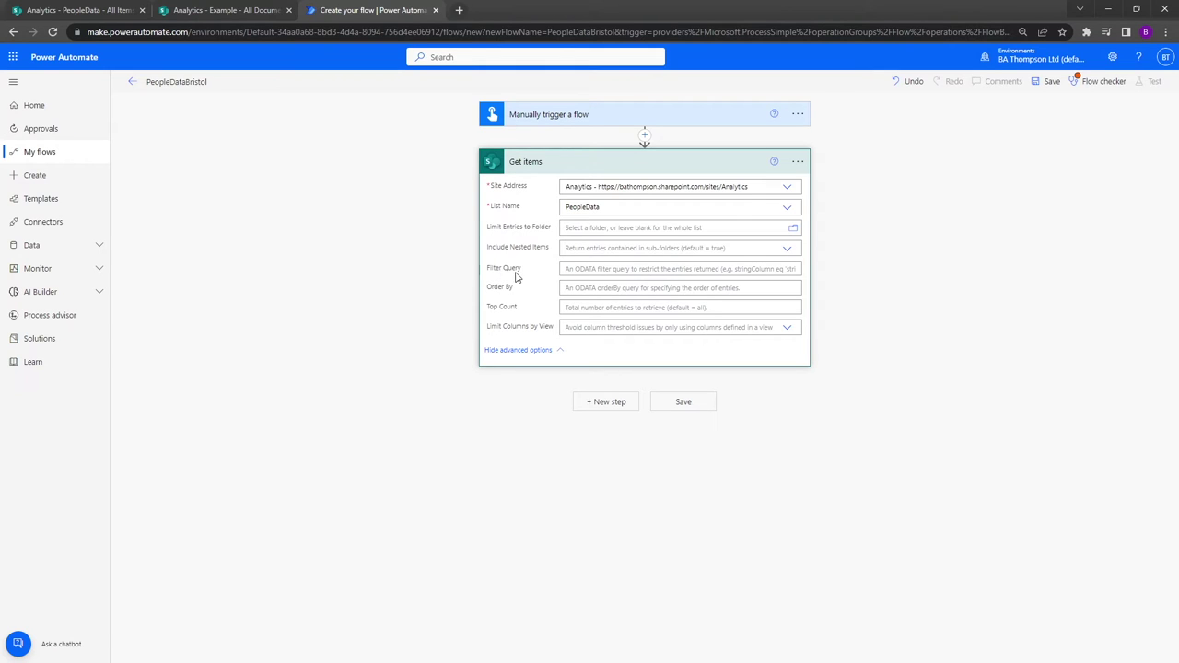
Set the Get items action's Filter Query to City eq 'Bristol', using the column name from the PeopleData list
{"action": "left_click", "coordinate": [605, 270]}
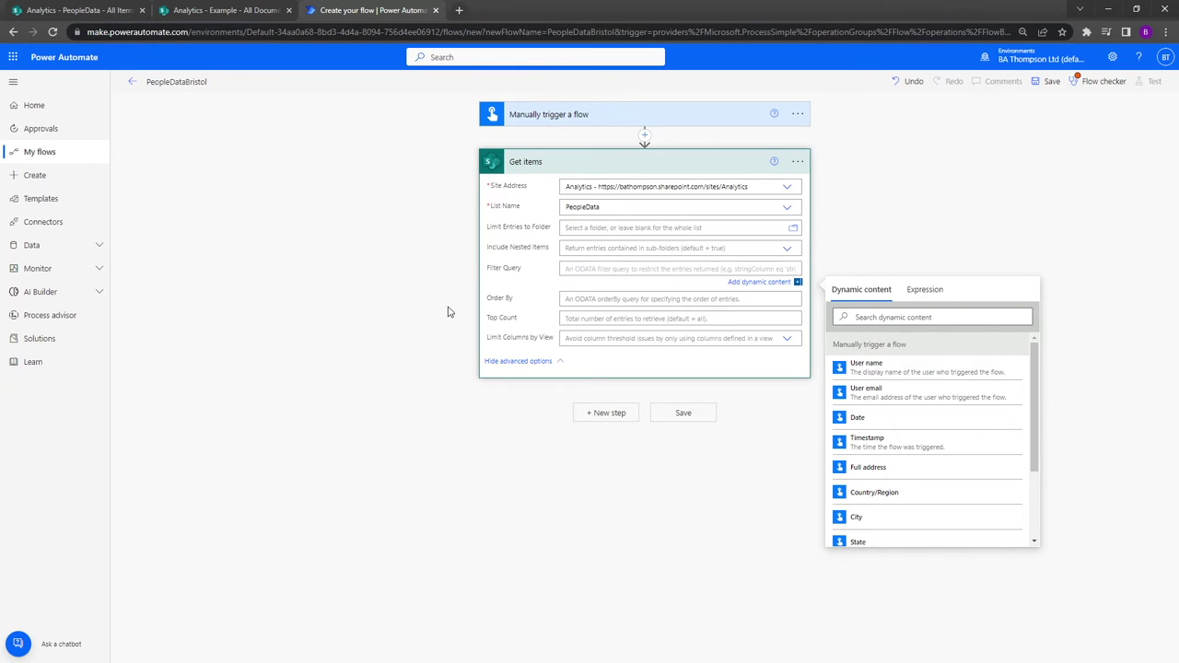
{"action": "left_click", "coordinate": [97, 13]}
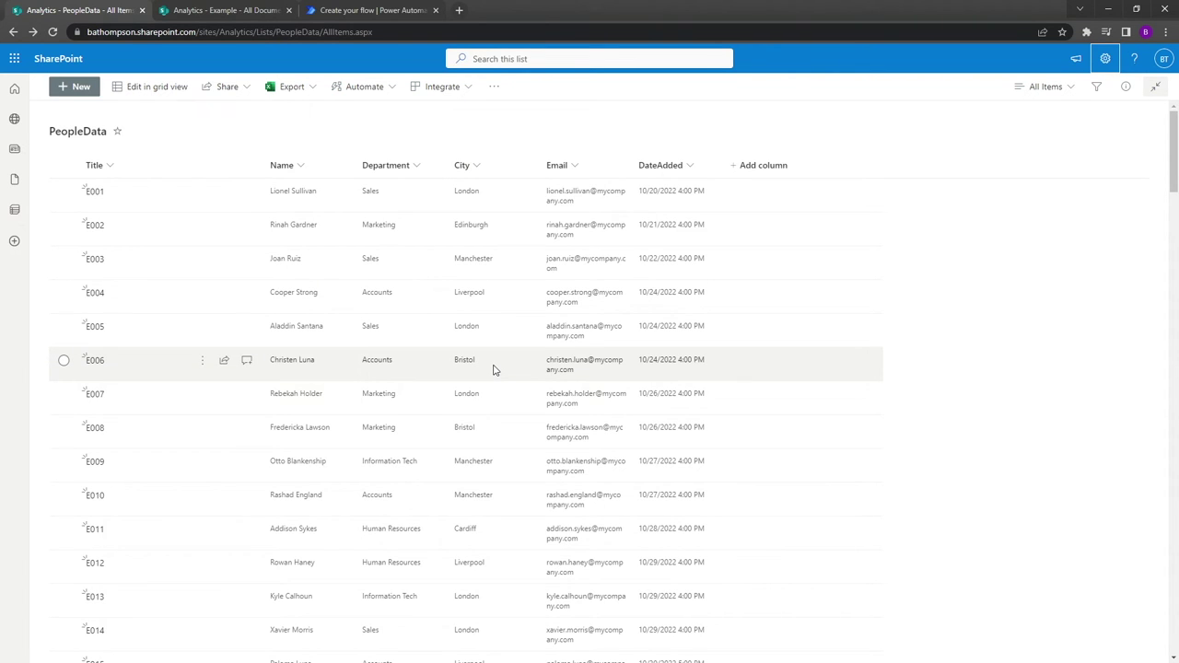
{"action": "left_click", "coordinate": [391, 11]}
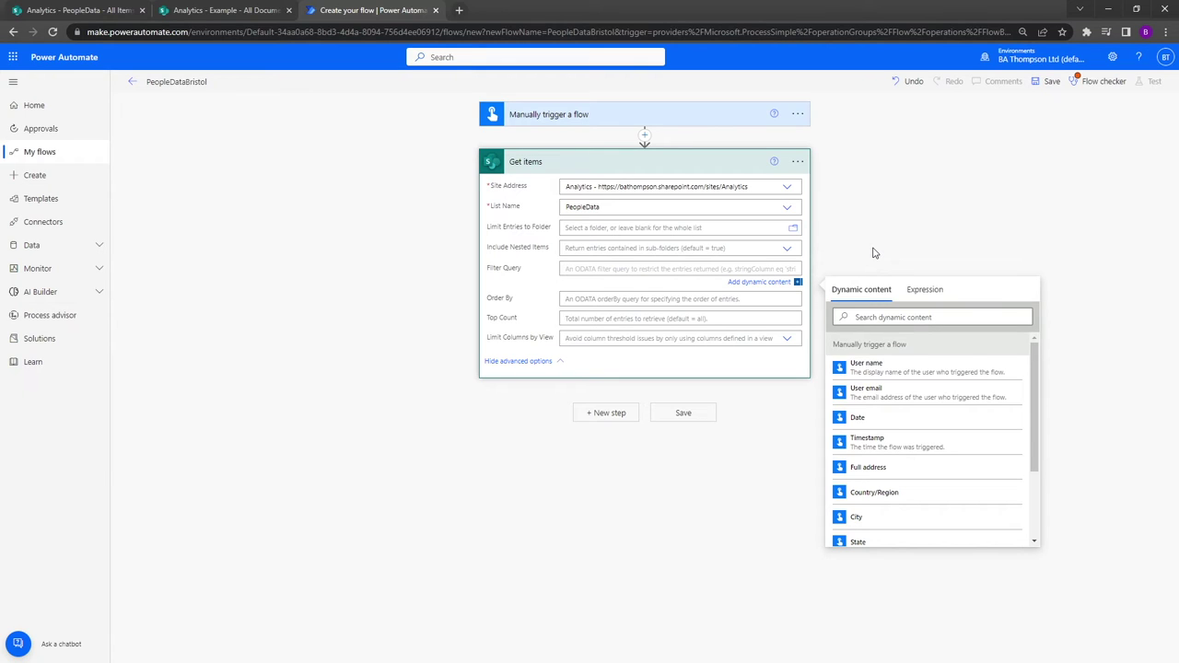
{"action": "type", "text": "City"}
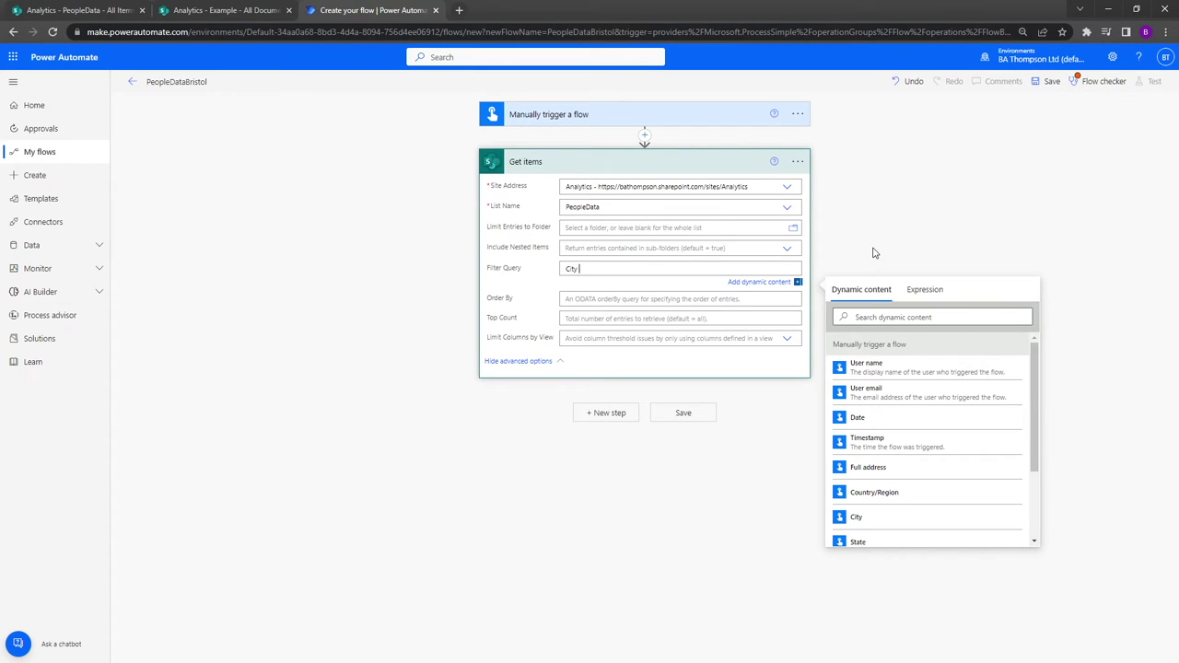
{"action": "type", "text": " eq"}
{"action": "type", "text": "Bristol"}
Switch to SharePoint, open the City column's settings in the PeopleData list and copy its internal name, field_3, from the page address
{"action": "left_click", "coordinate": [82, 11]}
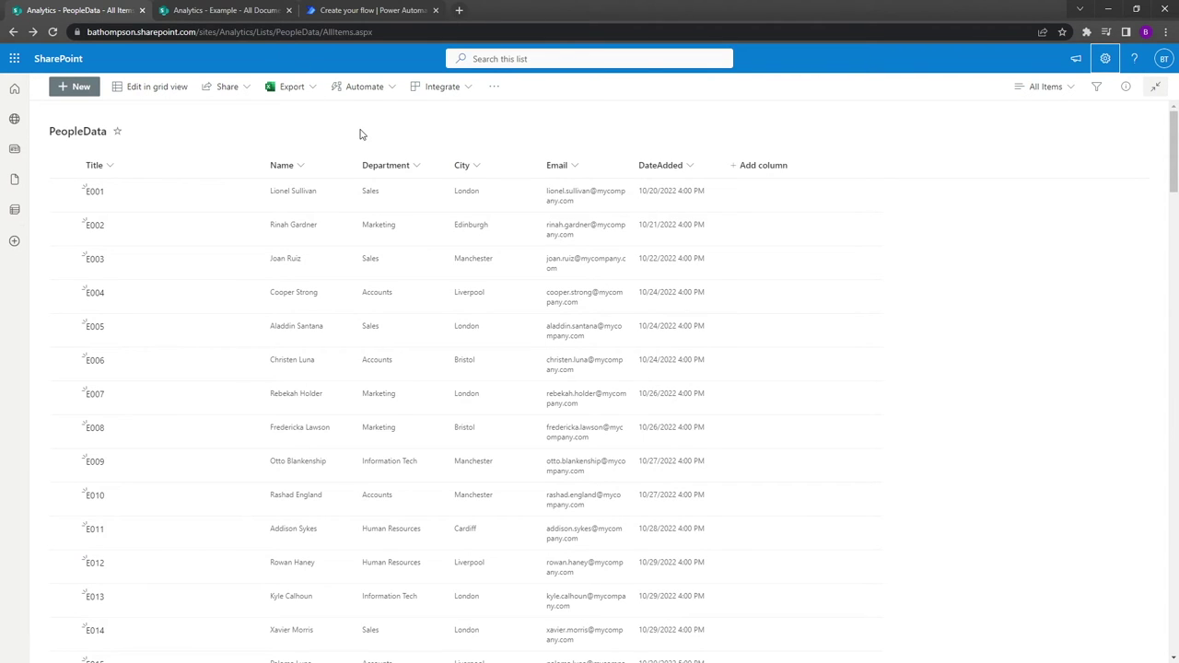
{"action": "left_click", "coordinate": [360, 11]}
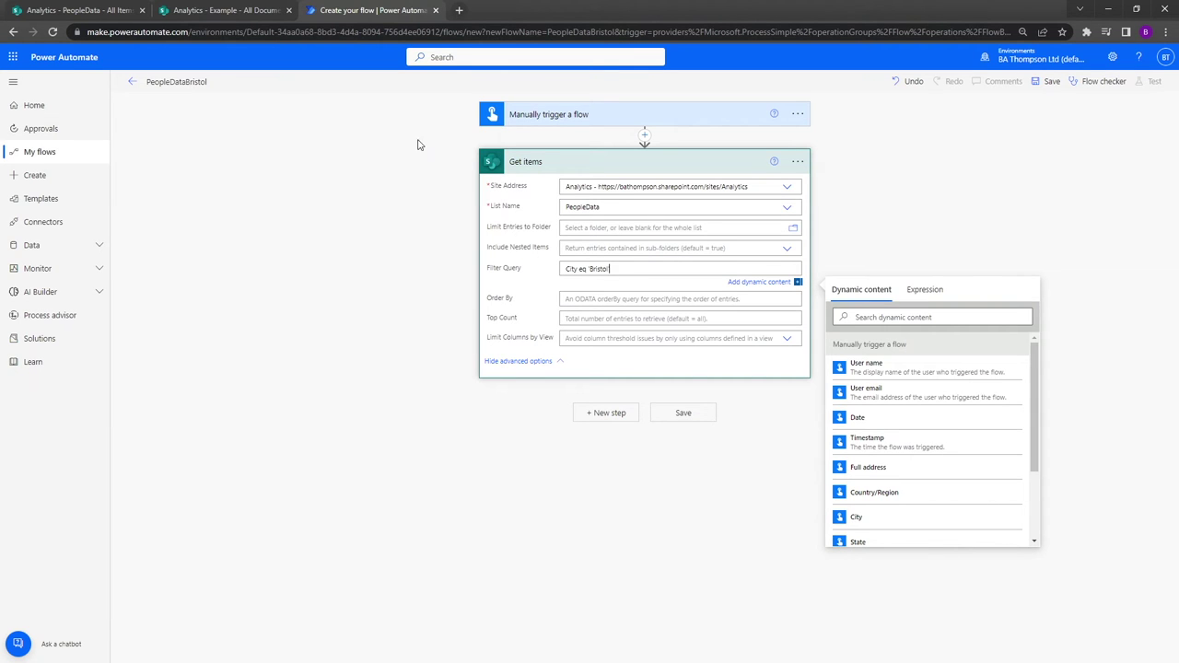
{"action": "left_click", "coordinate": [103, 11]}
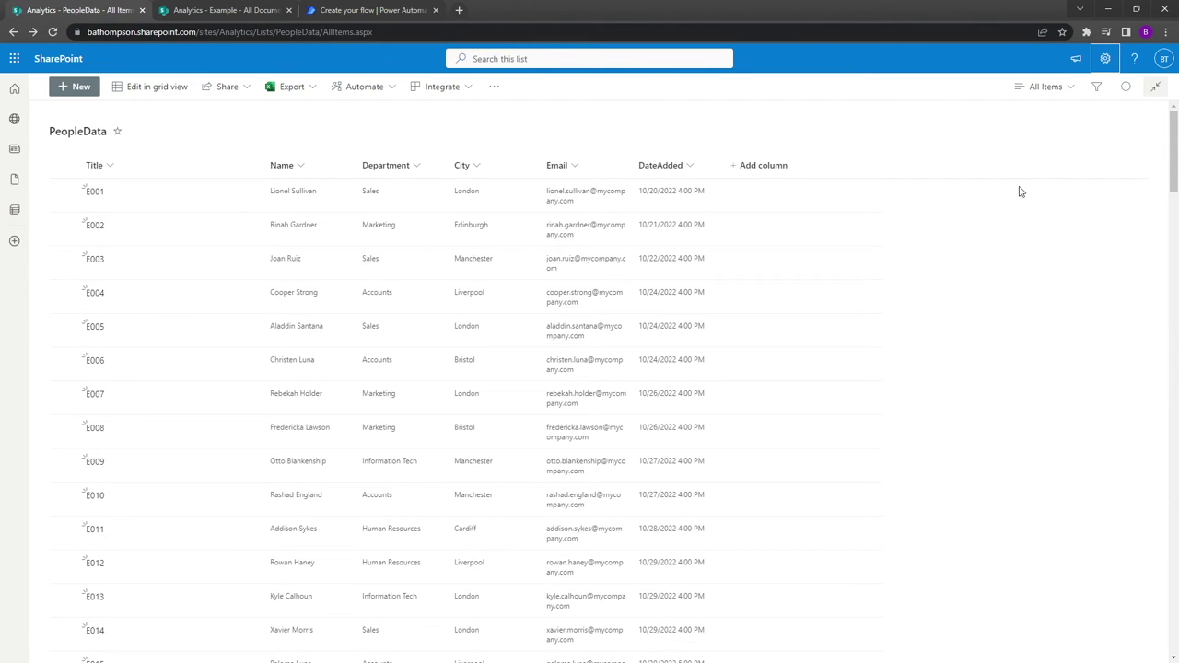
{"action": "left_click", "coordinate": [1106, 60]}
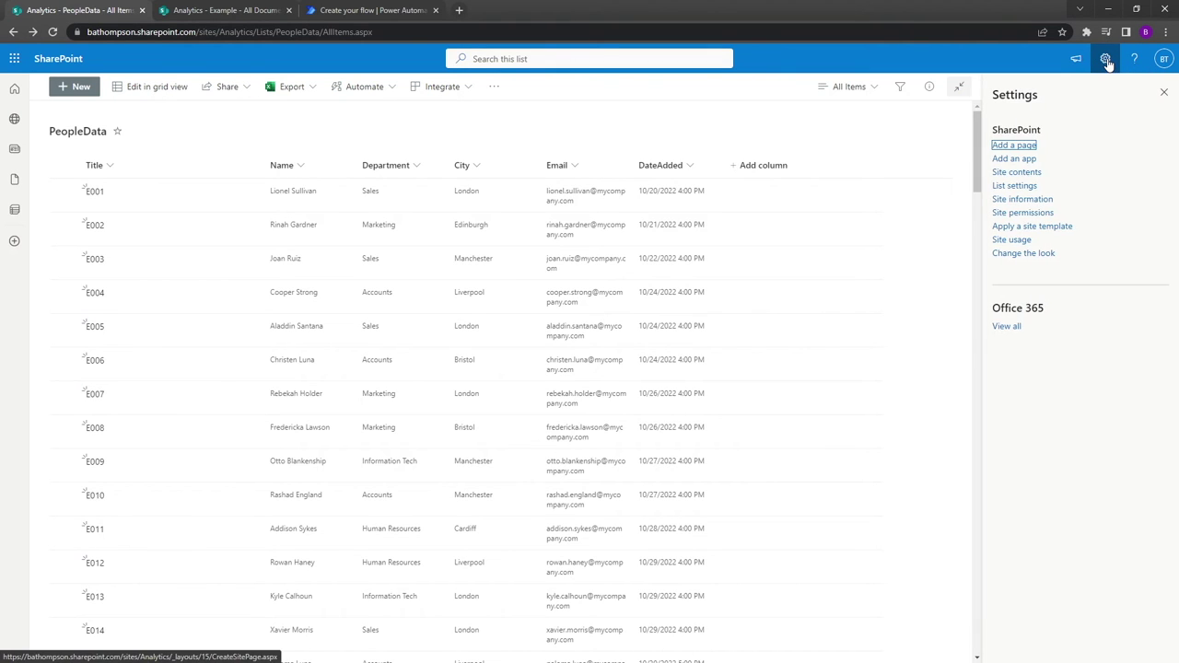
{"action": "left_click", "coordinate": [1017, 186]}
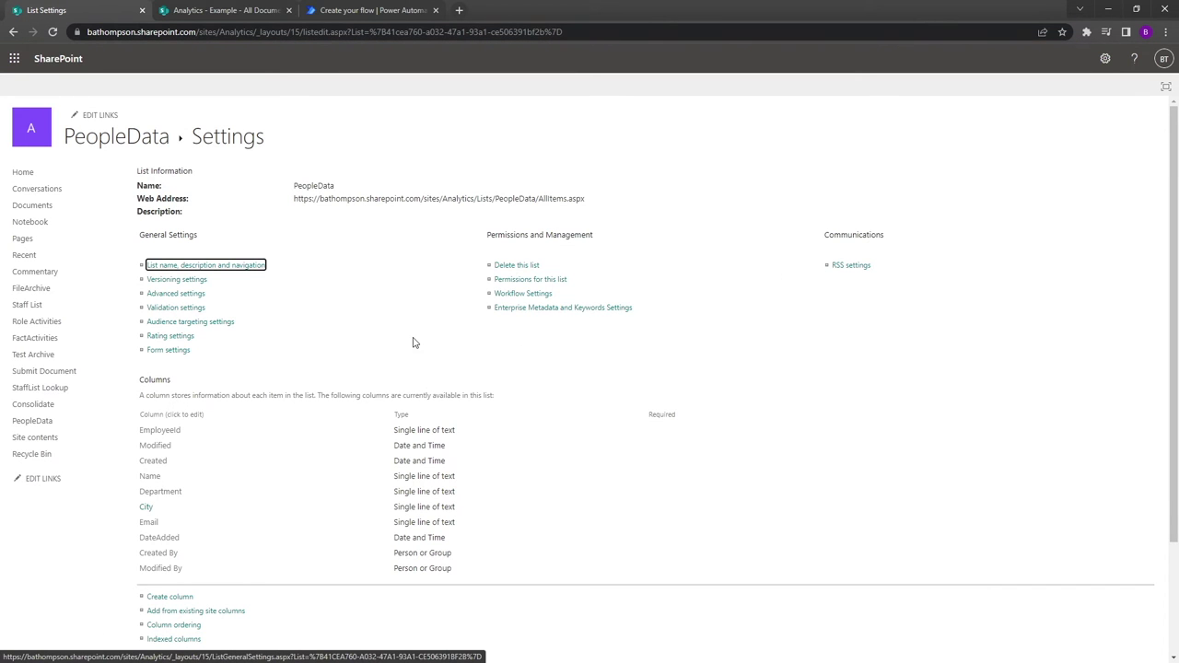
{"action": "scroll", "coordinate": [236, 450], "scroll_direction": "down", "scroll_amount": 1}
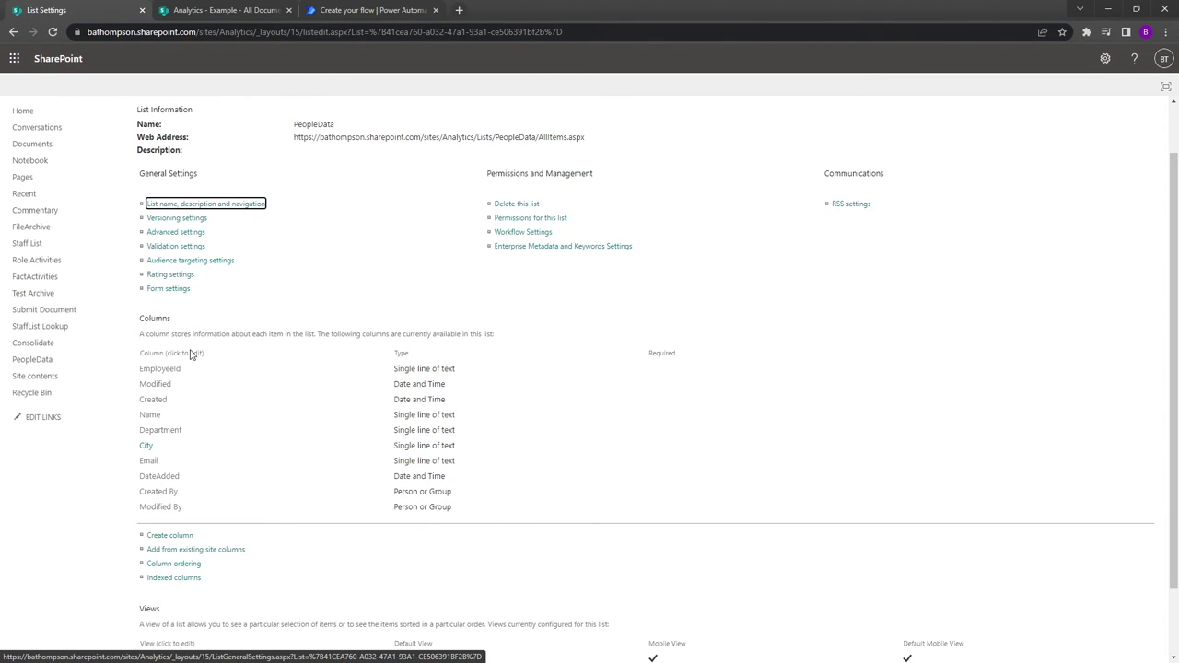
{"action": "left_click", "coordinate": [147, 446]}
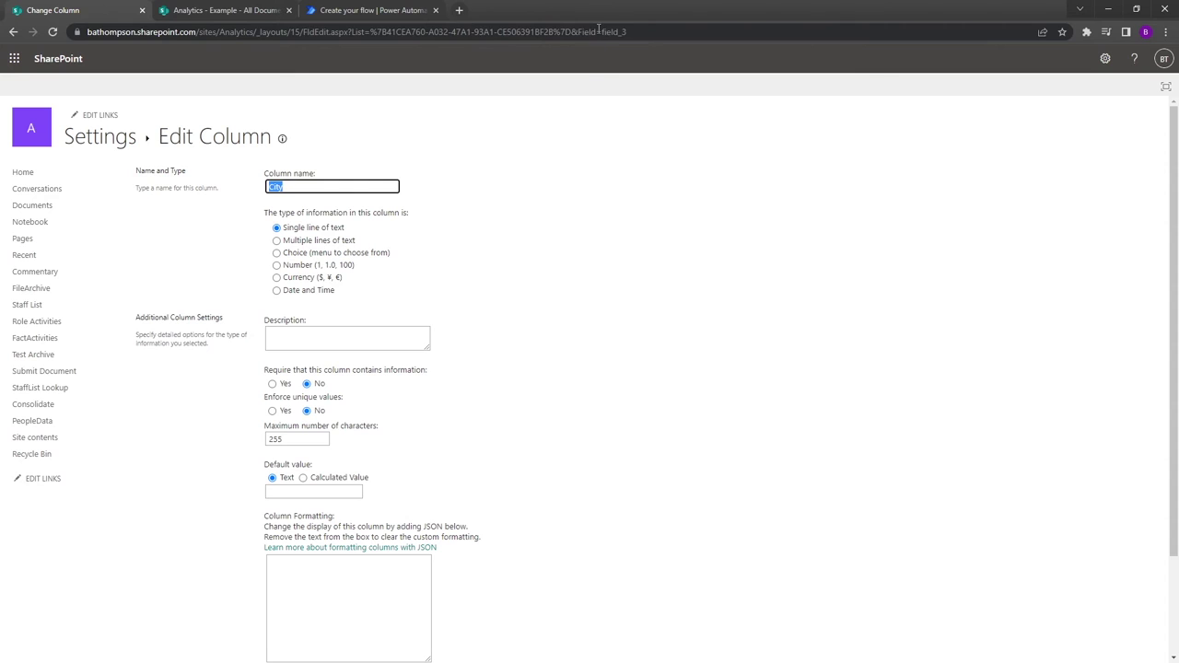
{"action": "left_click", "coordinate": [653, 33]}
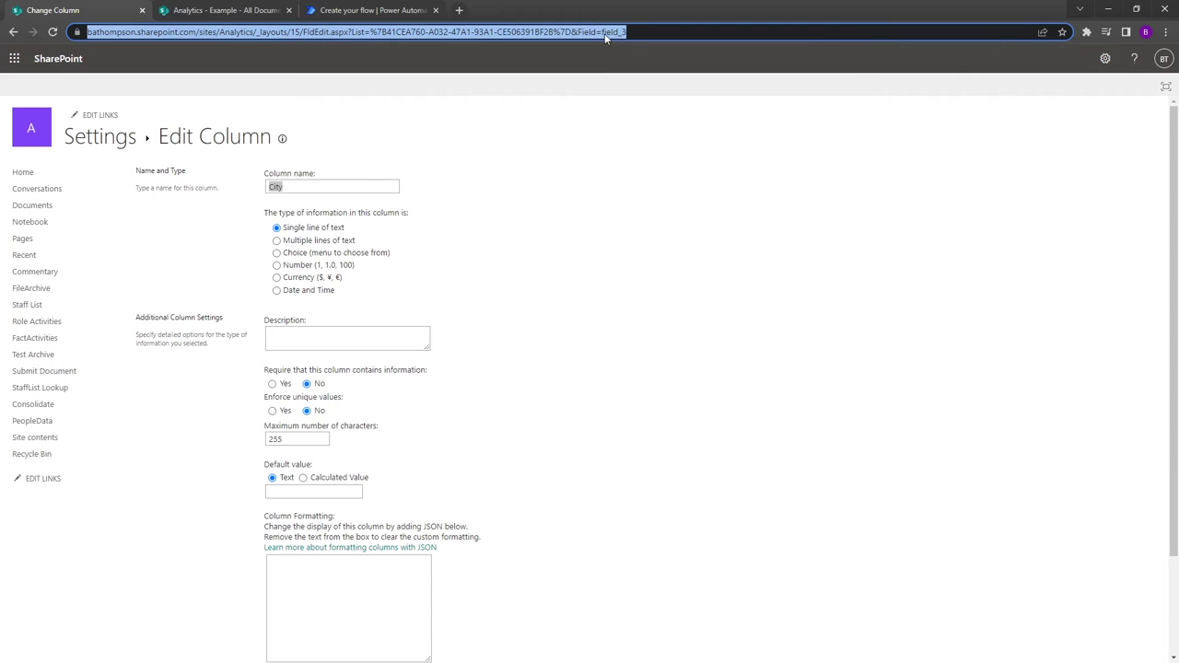
{"action": "left_click", "coordinate": [626, 32]}
{"action": "left_click_drag", "start_coordinate": [655, 33], "coordinate": [629, 32]}
{"action": "key", "text": "ctrl+c"}
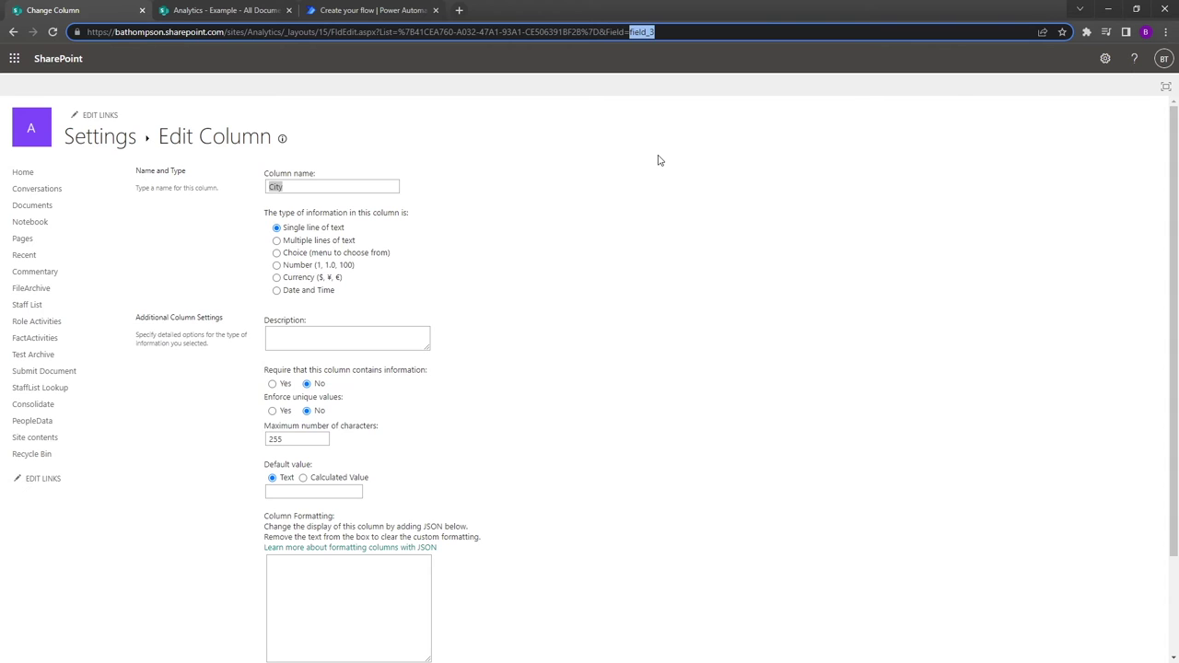
Switch back to Power Automate and replace City with field_3 in the Get items Filter Query
{"action": "left_click", "coordinate": [387, 11]}
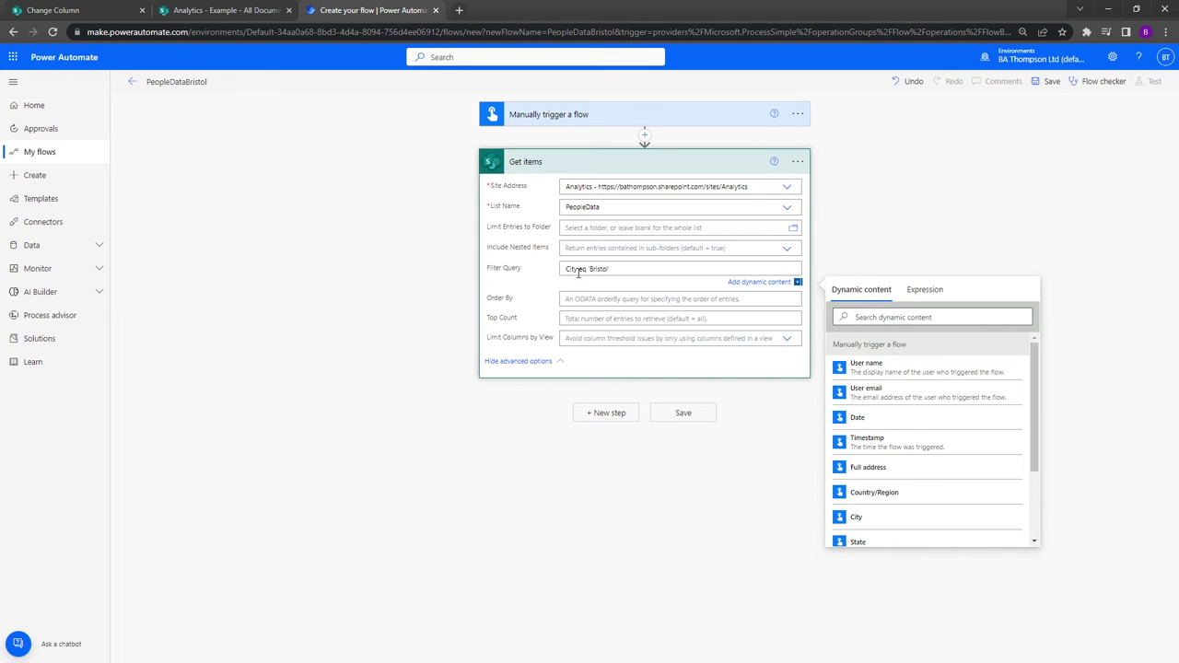
{"action": "left_click_drag", "start_coordinate": [579, 270], "coordinate": [560, 271]}
{"action": "key", "text": "ctrl+v"}
{"action": "left_click", "coordinate": [878, 252]}
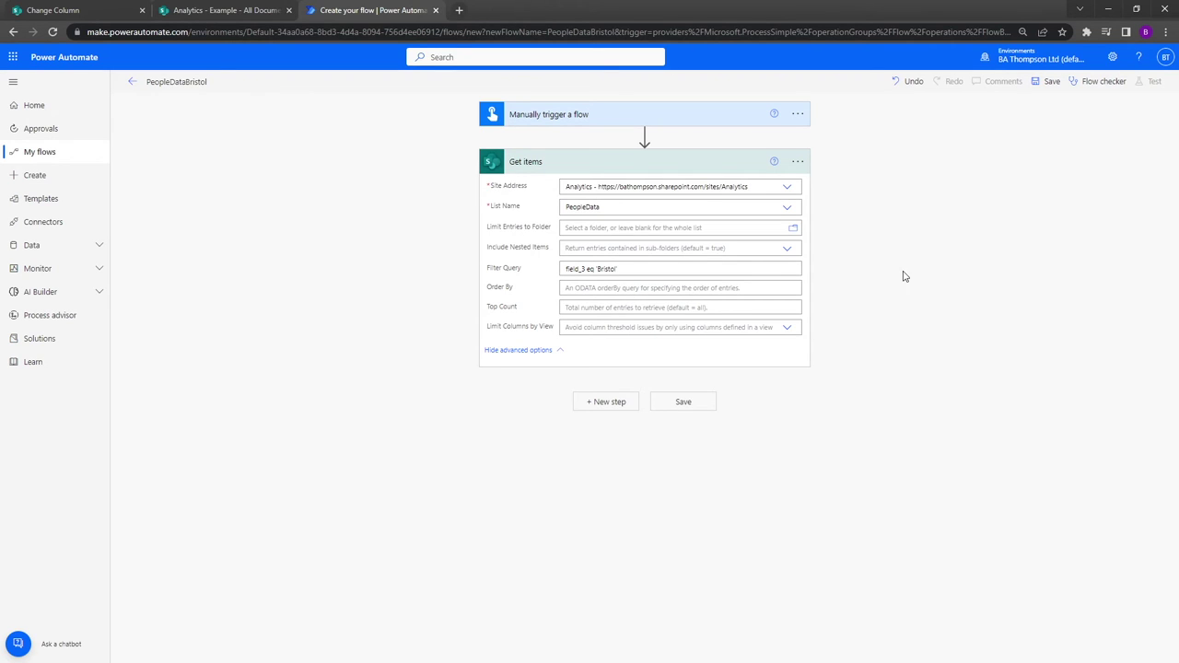
Add a Create CSV table action after Get items, with the Get items value output as its From source
{"action": "left_click", "coordinate": [608, 403]}
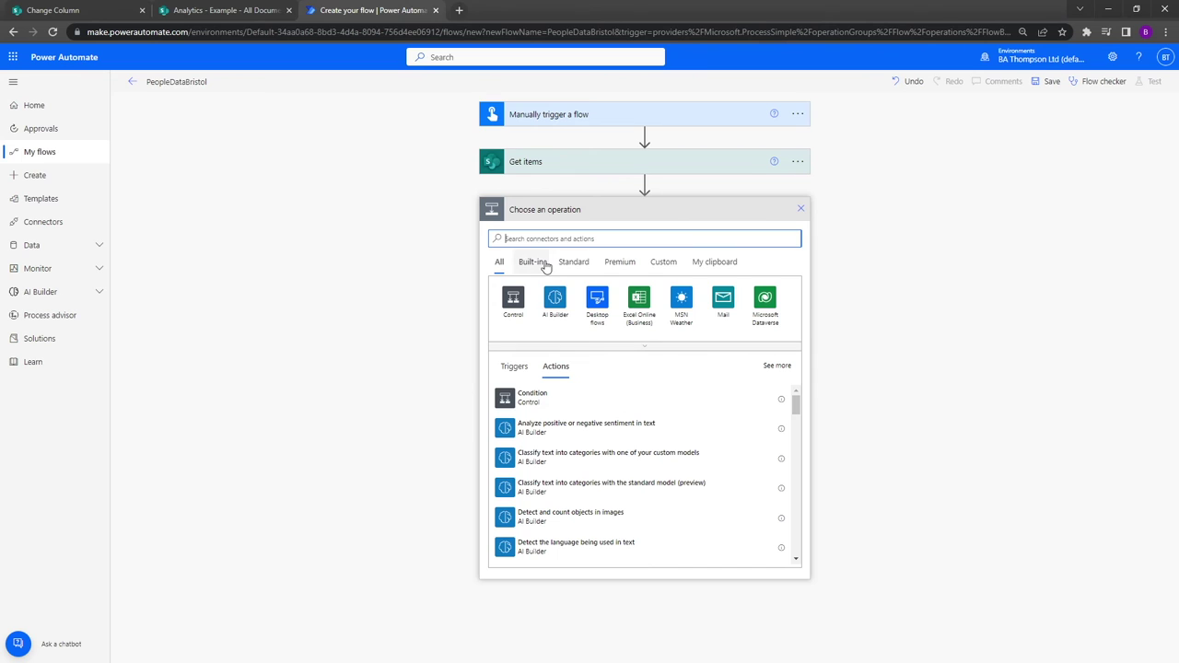
{"action": "type", "text": "create csv"}
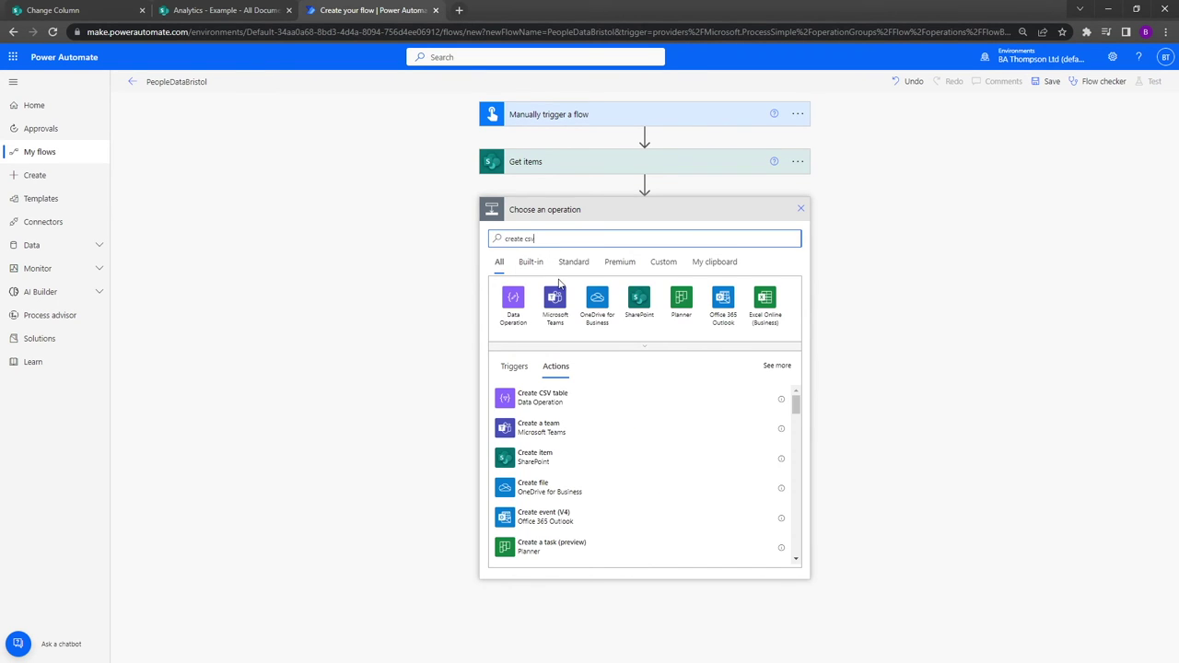
{"action": "left_click", "coordinate": [575, 407]}
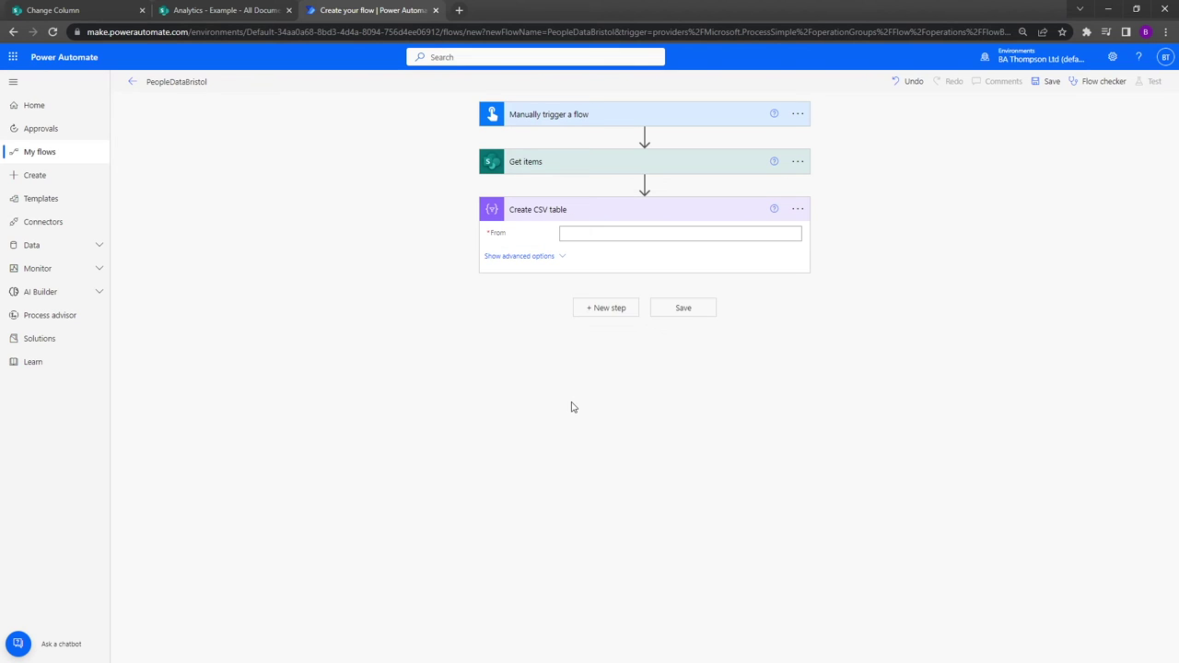
{"action": "left_click", "coordinate": [676, 235]}
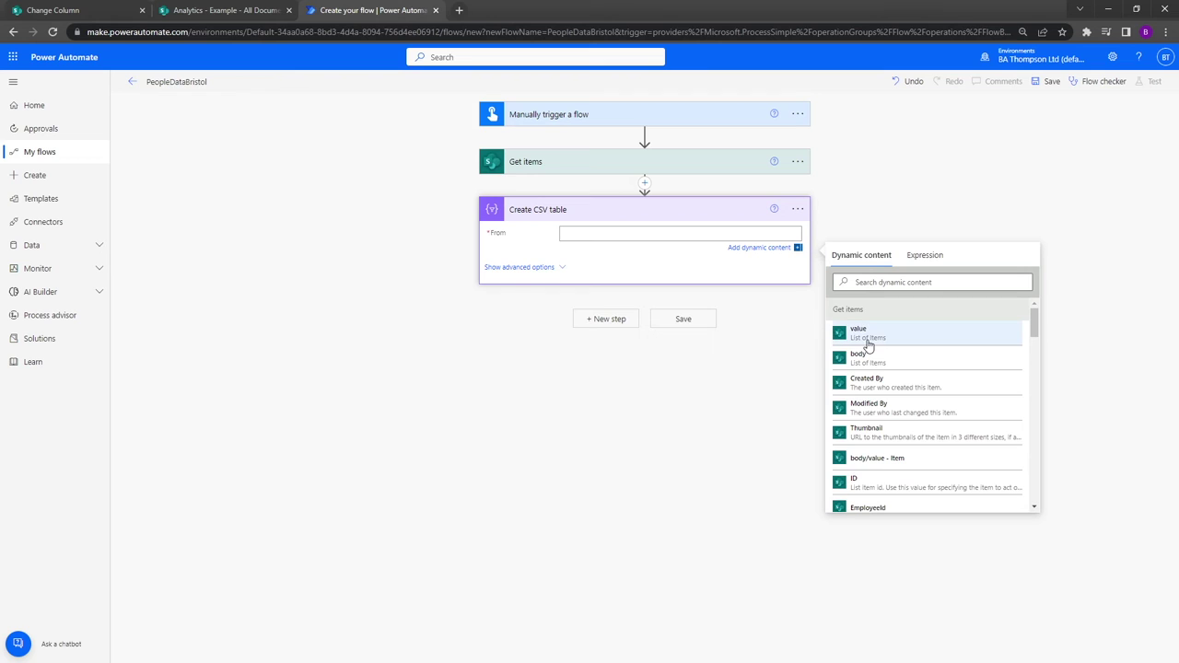
{"action": "left_click", "coordinate": [871, 338]}
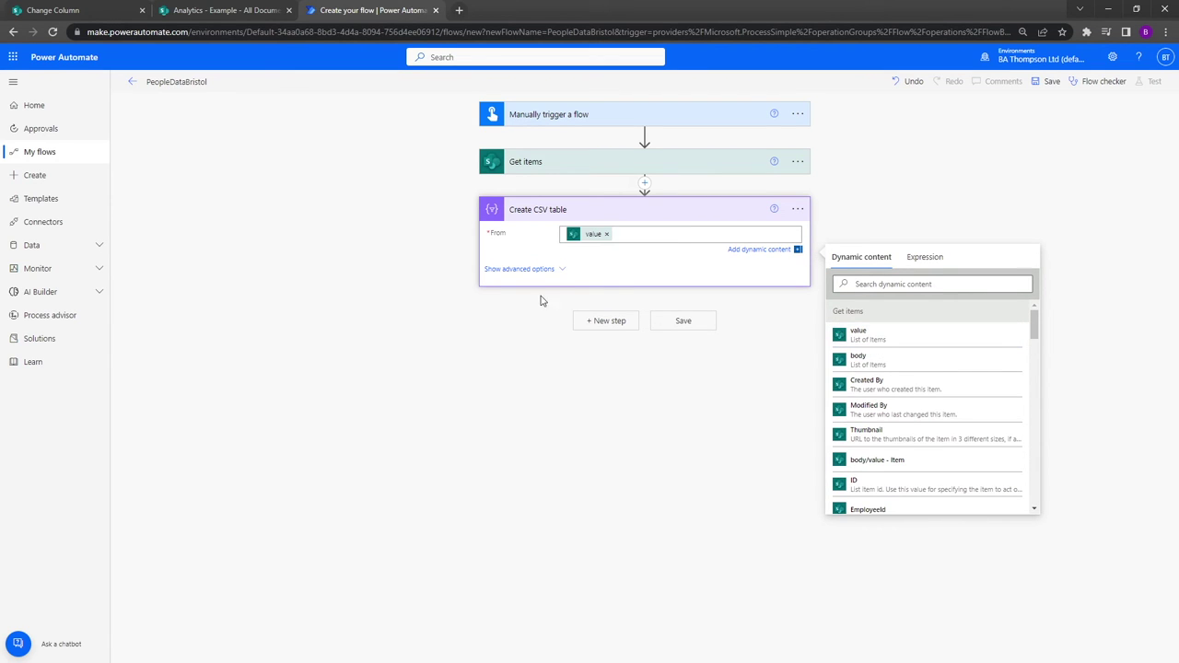
{"action": "left_click", "coordinate": [608, 268]}
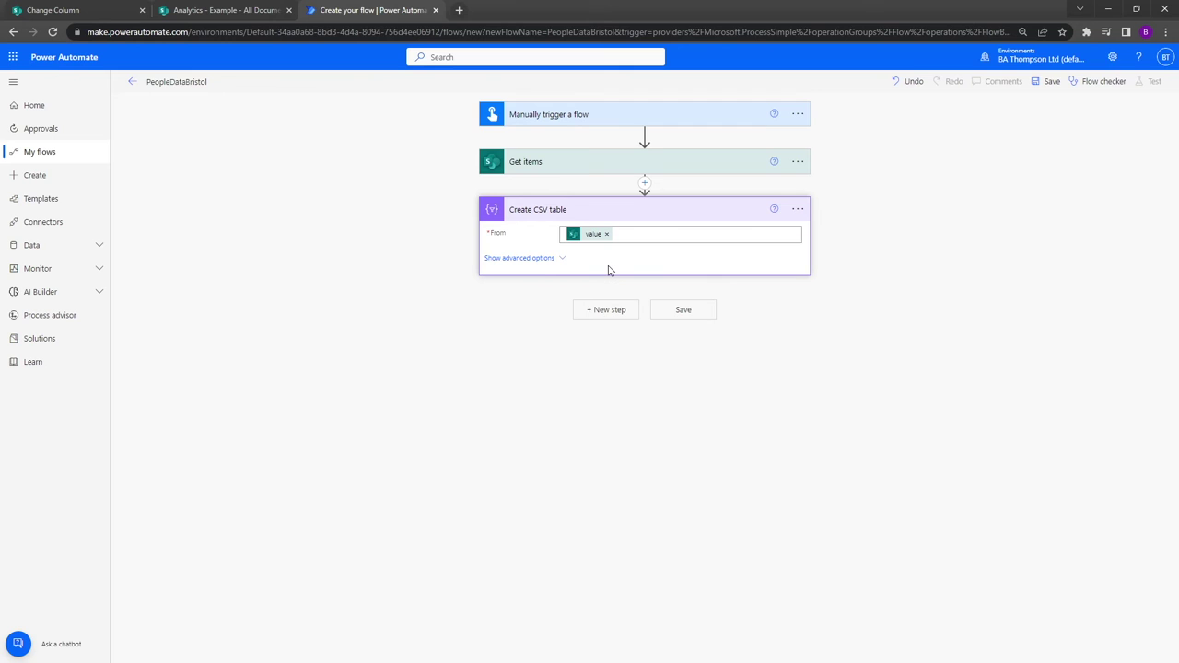
Show the Create CSV table action's advanced options and set Columns to Custom
{"action": "left_click", "coordinate": [542, 259]}
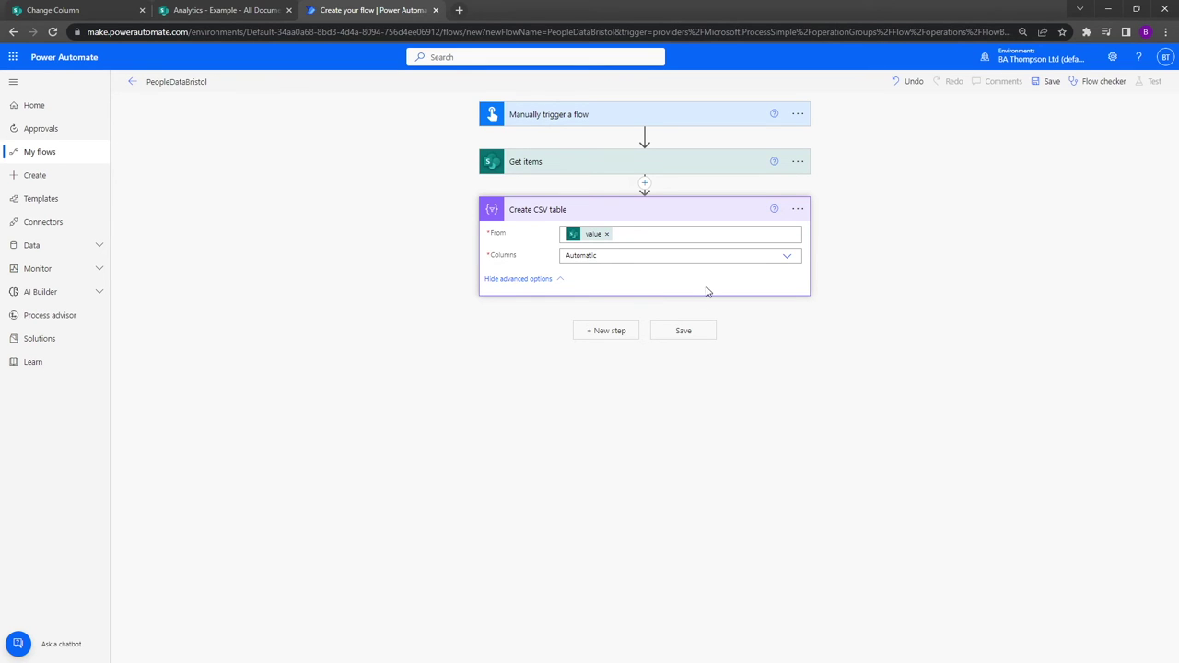
{"action": "left_click", "coordinate": [783, 256]}
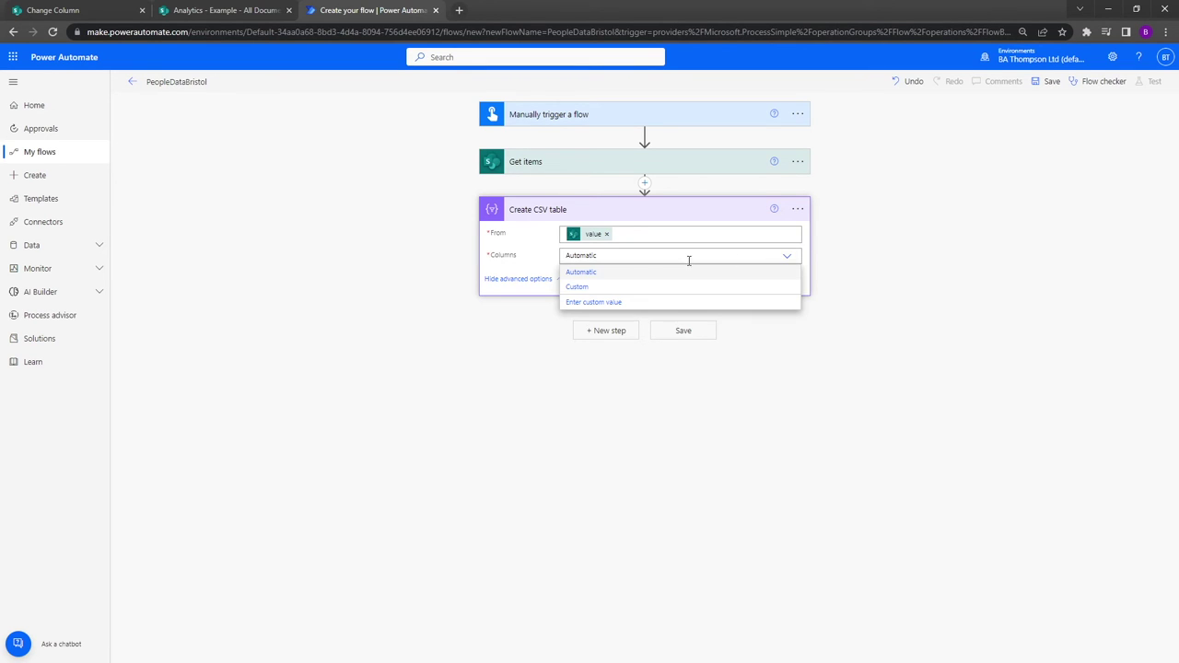
{"action": "left_click", "coordinate": [571, 288]}
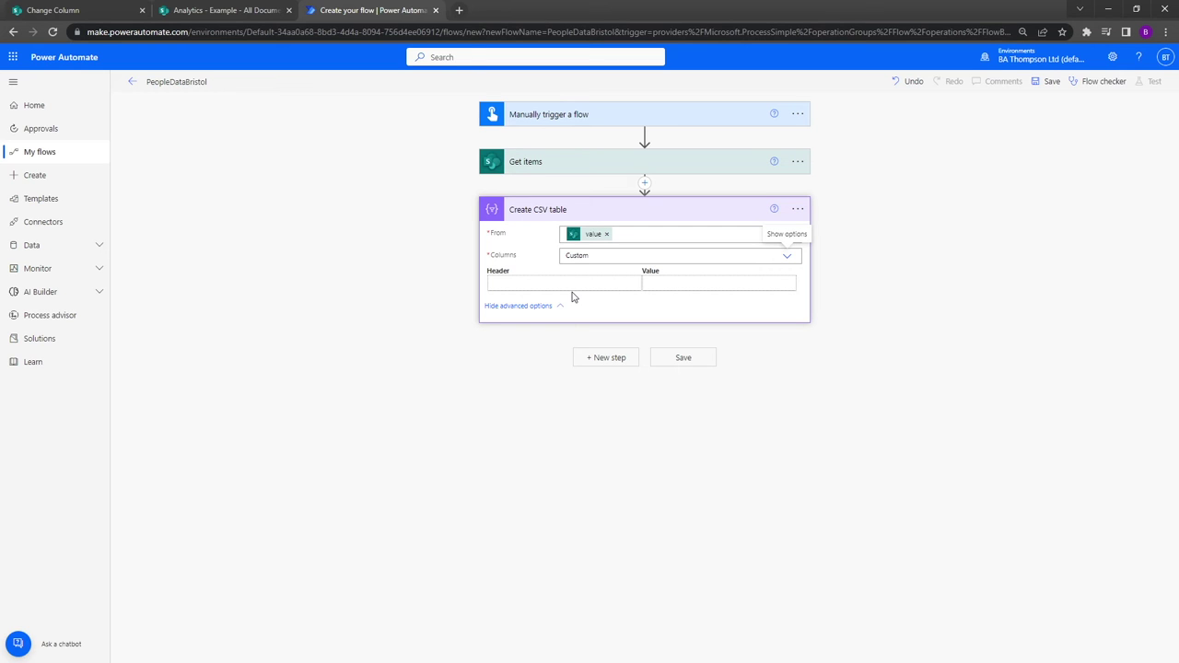
Add a custom column with the header EmployeeId and the Get items EmployeeId output as its value
{"action": "left_click", "coordinate": [586, 286]}
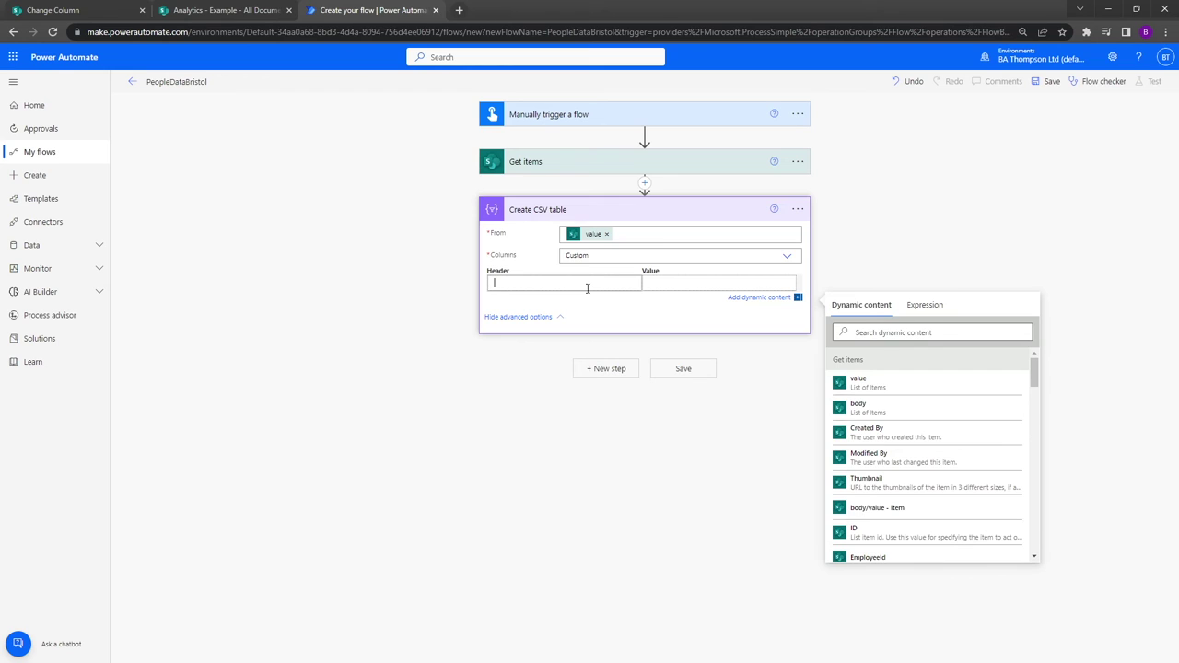
{"action": "type", "text": "Employee"}
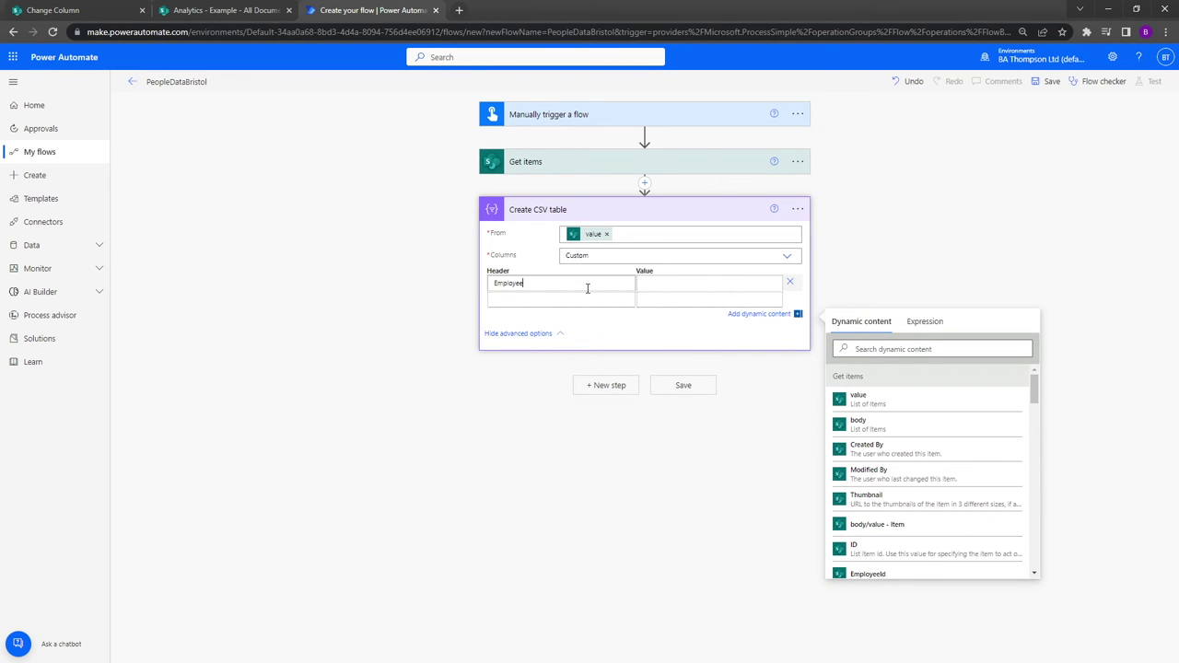
{"action": "type", "text": "Id"}
{"action": "left_click", "coordinate": [682, 288]}
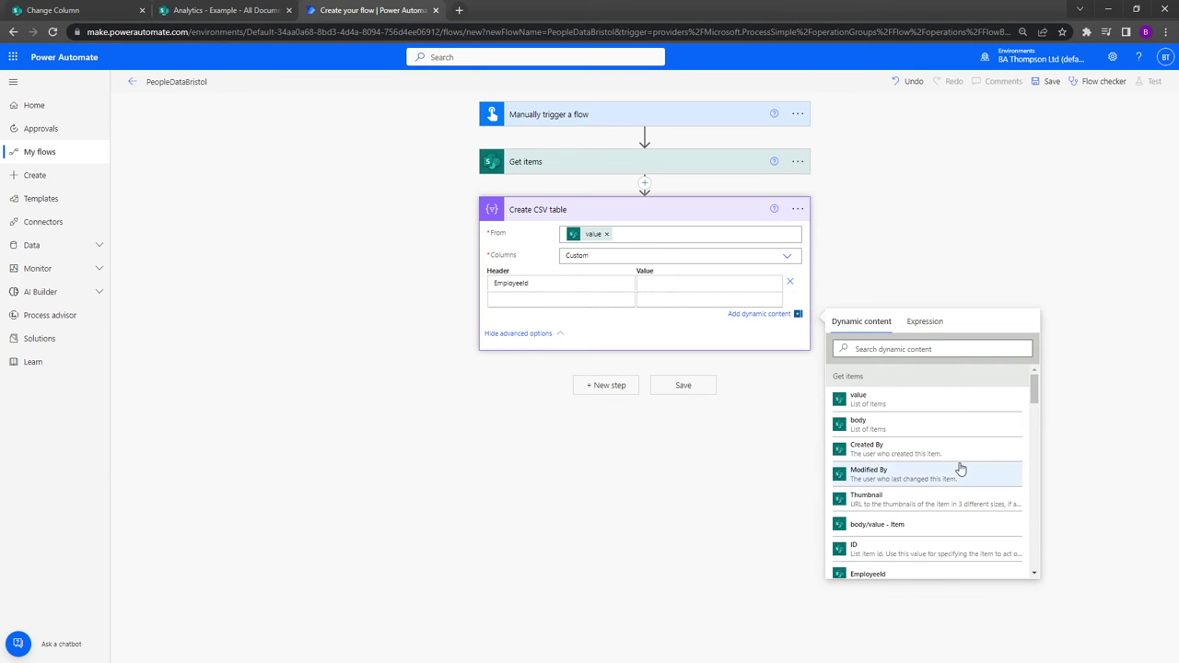
{"action": "scroll", "coordinate": [915, 458], "scroll_direction": "down", "scroll_amount": 3}
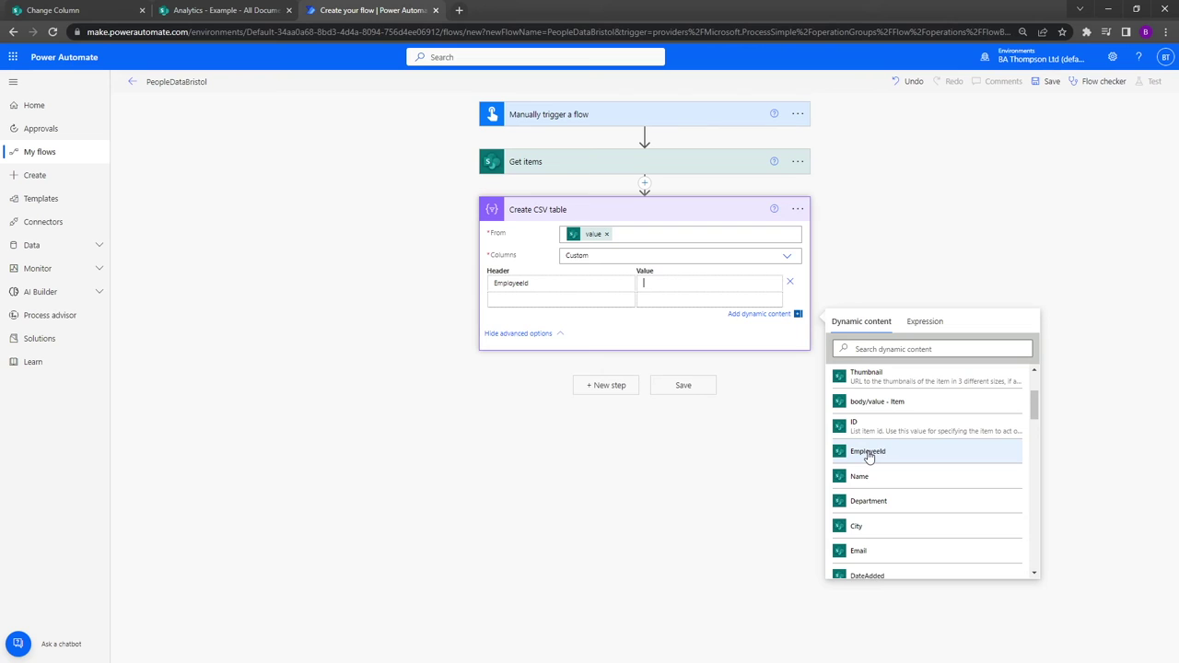
{"action": "left_click", "coordinate": [869, 452]}
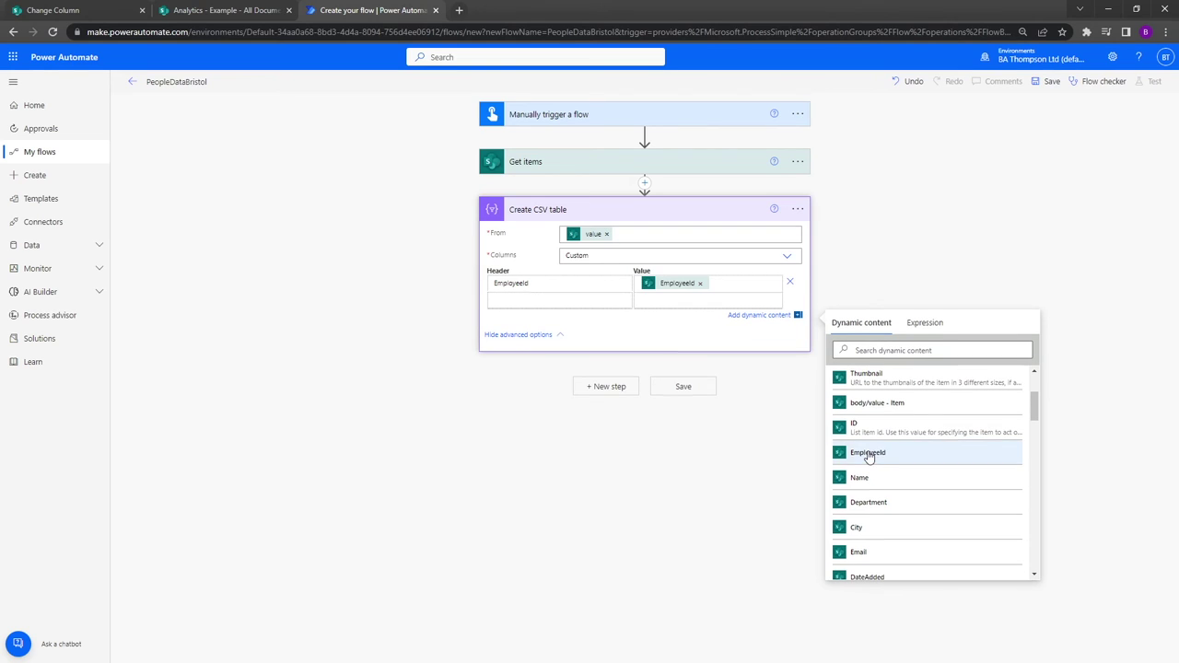
Add Name and Department headers to the CSV table, each mapped to the Get items output of the same name
{"action": "left_click", "coordinate": [526, 301]}
{"action": "type", "text": "Name"}
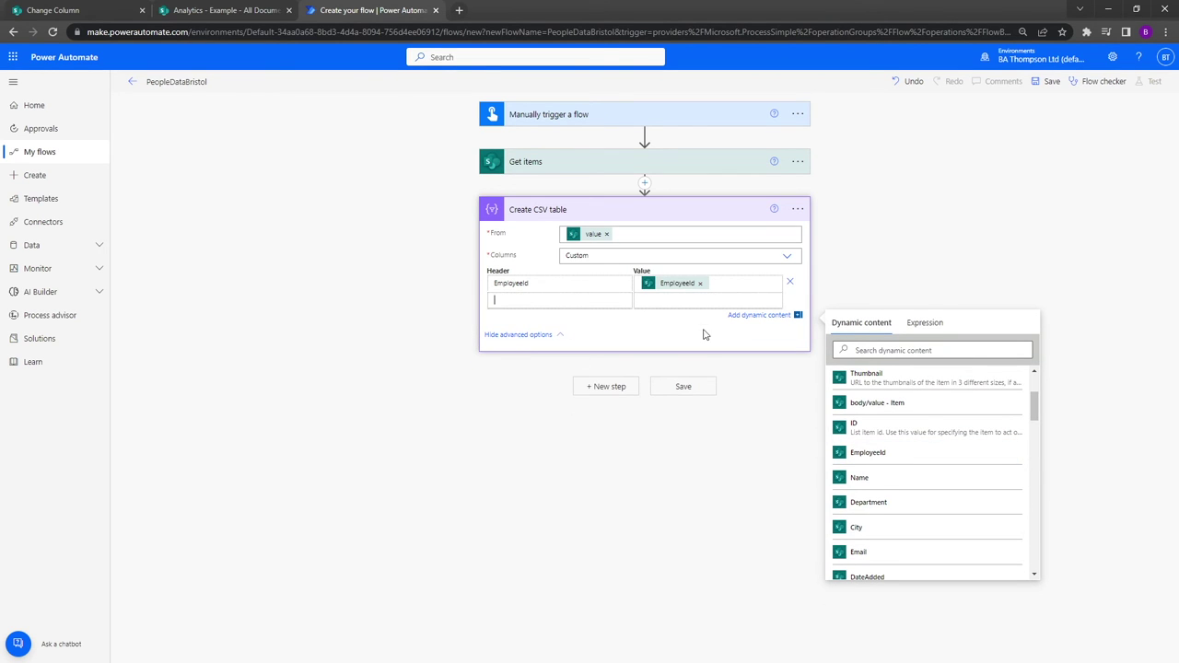
{"action": "left_click", "coordinate": [706, 300]}
{"action": "left_click", "coordinate": [860, 495]}
{"action": "left_click", "coordinate": [526, 318]}
{"action": "type", "text": "Department"}
{"action": "left_click", "coordinate": [707, 318]}
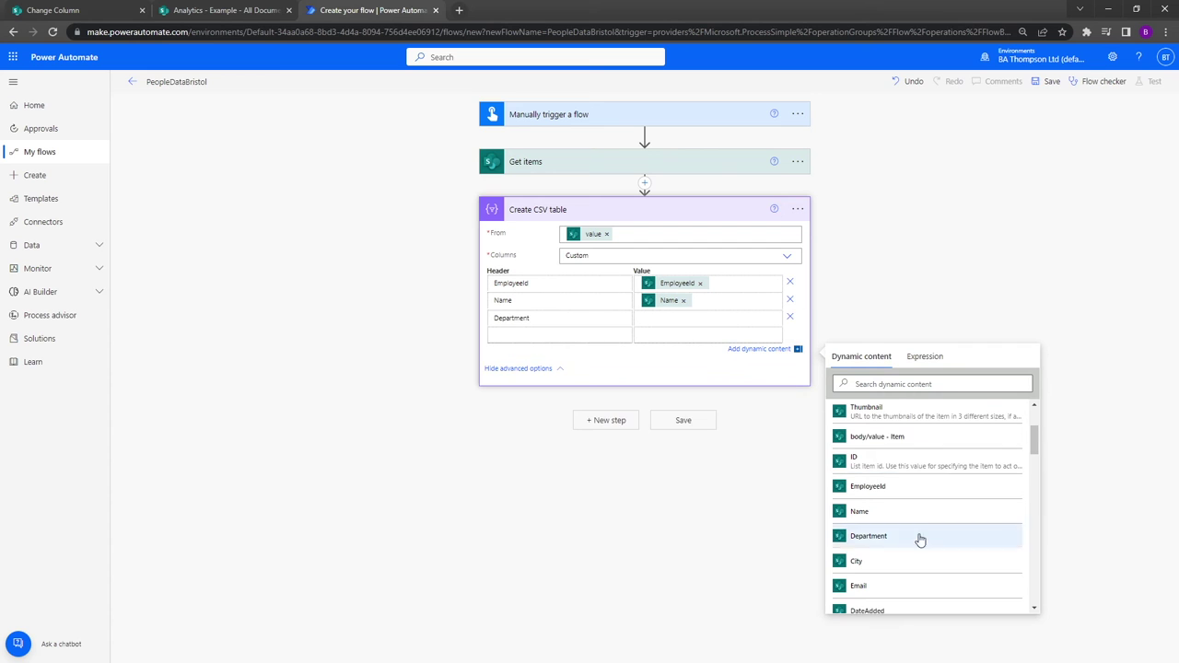
{"action": "left_click", "coordinate": [868, 536]}
Add City and Email headers to the CSV table, each mapped to the matching Get items output
{"action": "left_click", "coordinate": [526, 335]}
{"action": "type", "text": "City"}
{"action": "left_click", "coordinate": [707, 336]}
{"action": "left_click", "coordinate": [857, 579]}
{"action": "left_click", "coordinate": [542, 355]}
{"action": "type", "text": "Email"}
{"action": "left_click", "coordinate": [707, 353]}
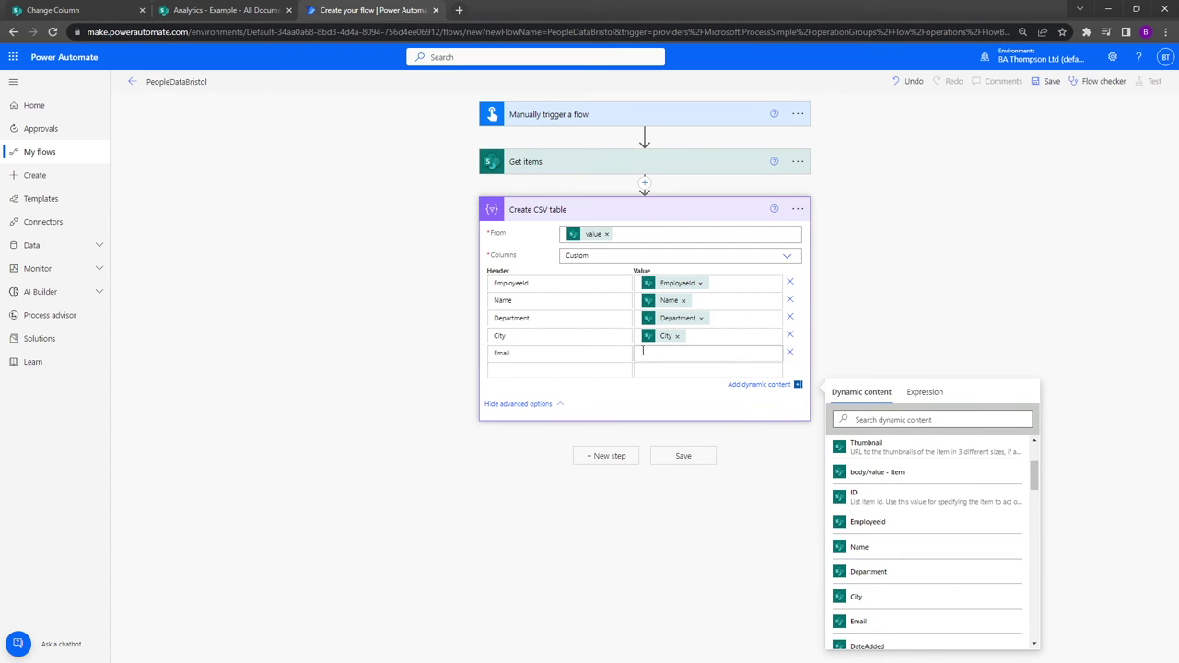
{"action": "left_click", "coordinate": [859, 623]}
Add a DateAdded header to the CSV table with the Get items DateAdded output as its value
{"action": "left_click", "coordinate": [535, 370]}
{"action": "type", "text": "DateAdded"}
{"action": "scroll", "coordinate": [869, 524], "scroll_direction": "down", "scroll_amount": 2}
{"action": "left_click", "coordinate": [868, 530]}
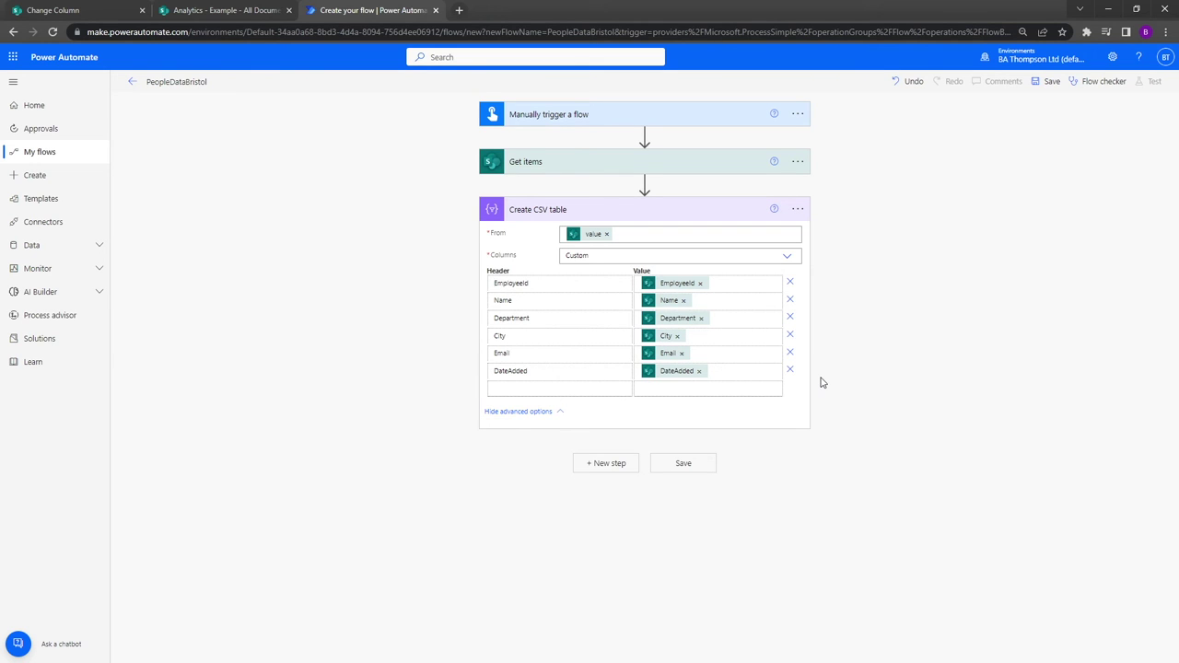
Add a SharePoint Create file action after Create CSV table and set its Site Address to the Analytics site
{"action": "left_click", "coordinate": [608, 463]}
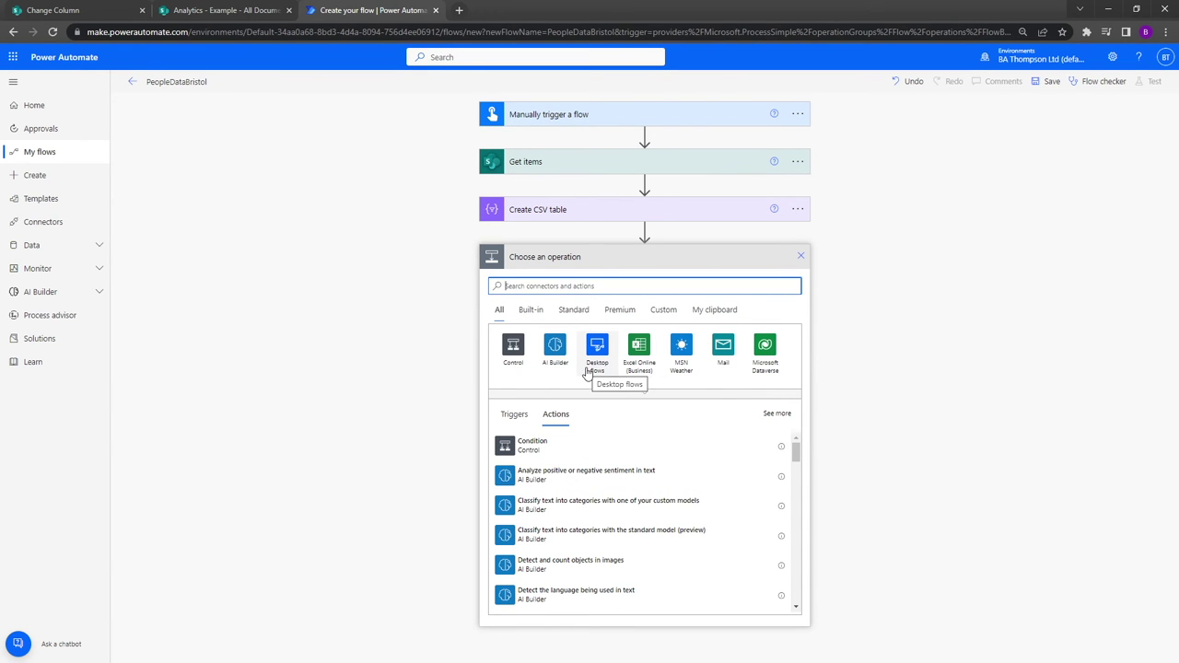
{"action": "type", "text": "create file"}
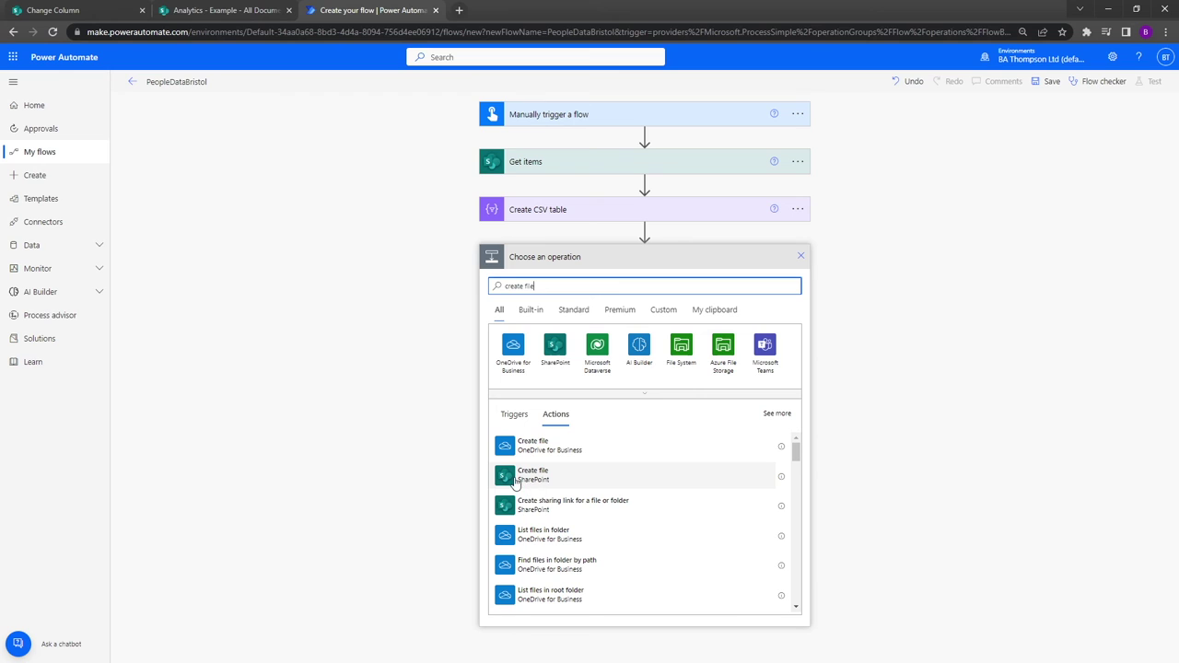
{"action": "left_click", "coordinate": [572, 486]}
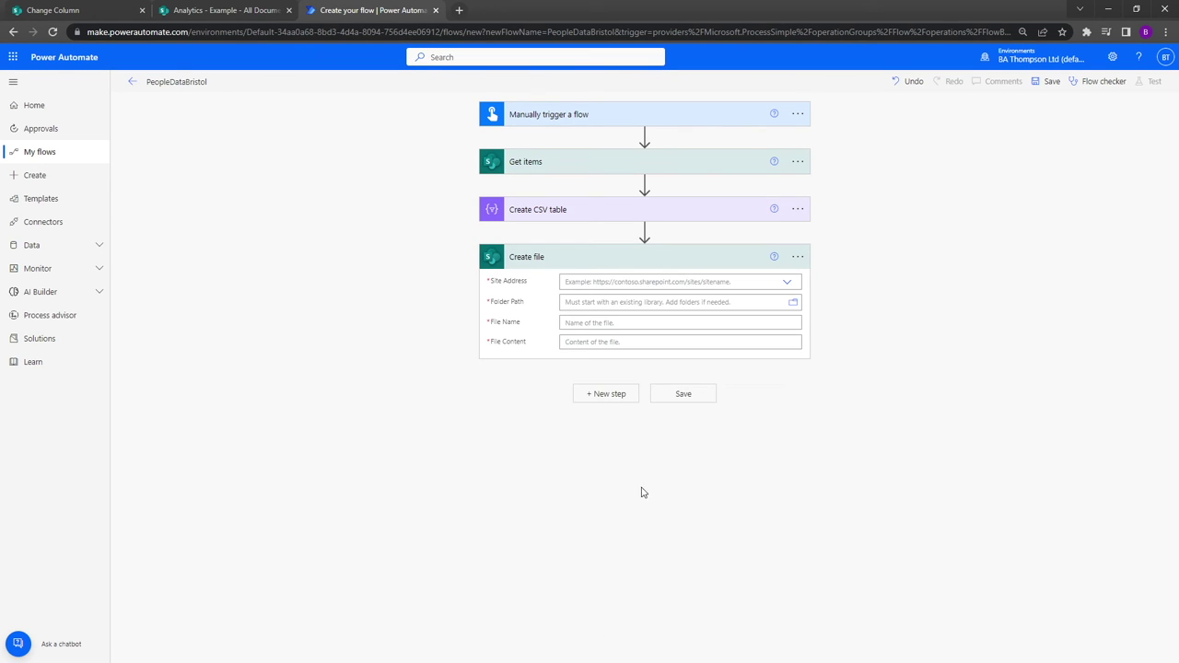
{"action": "left_click", "coordinate": [787, 282]}
{"action": "left_click", "coordinate": [670, 298]}
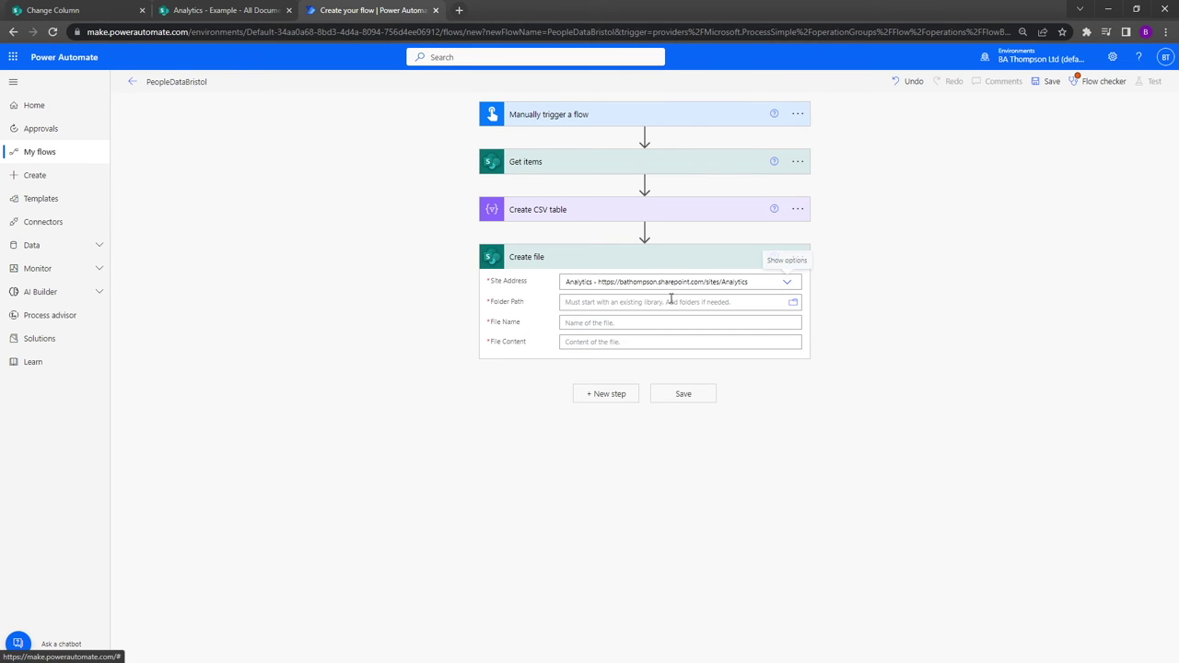
Set the Create file Folder Path to /Shared Documents/Example by browsing the site's folders
{"action": "left_click", "coordinate": [795, 305]}
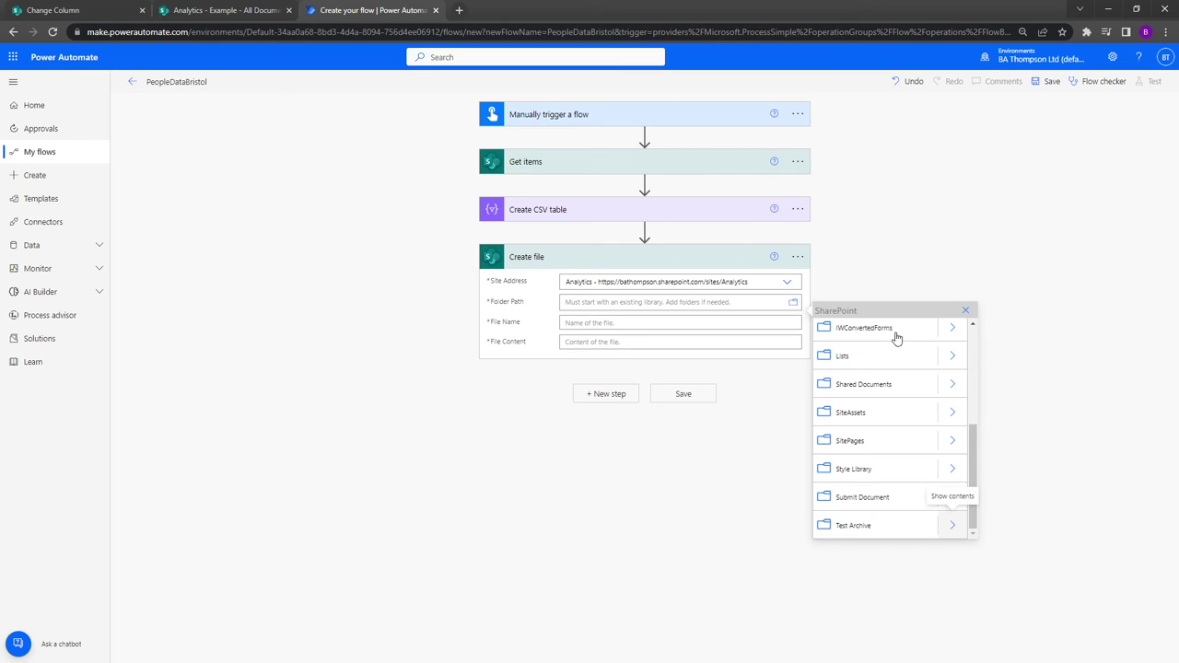
{"action": "left_click", "coordinate": [954, 387]}
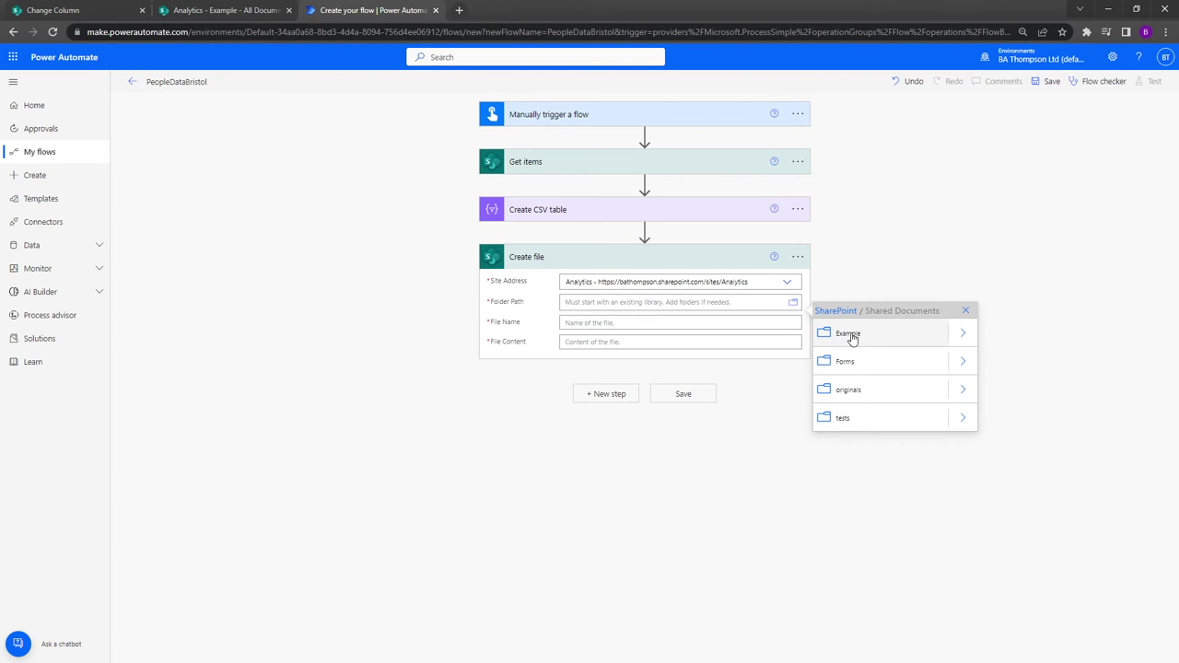
{"action": "left_click", "coordinate": [852, 337]}
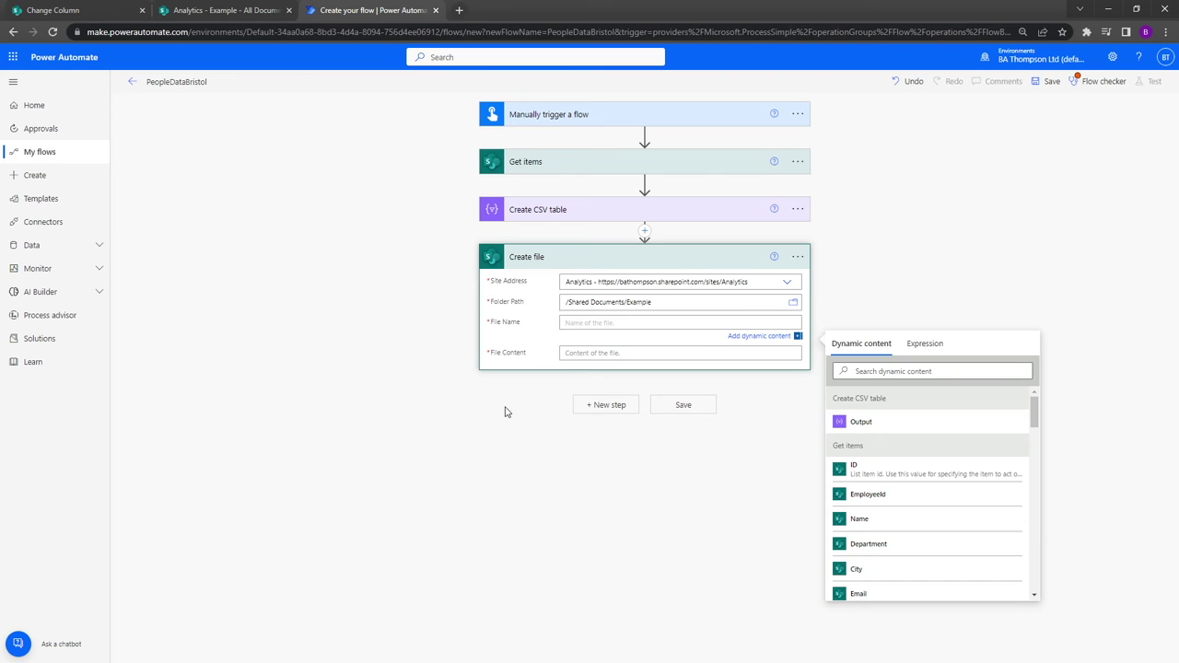
Enter Bristol_.csv as the Create file File Name and place the insertion point before the extension
{"action": "type", "text": "Bristol"}
{"action": "type", "text": ".csv"}
{"action": "type", "text": "l"}
Insert the expression formatDateTime(utcNow(),'yyyyMMdd') between Bristol_ and .csv in the File Name
{"action": "left_click", "coordinate": [918, 345]}
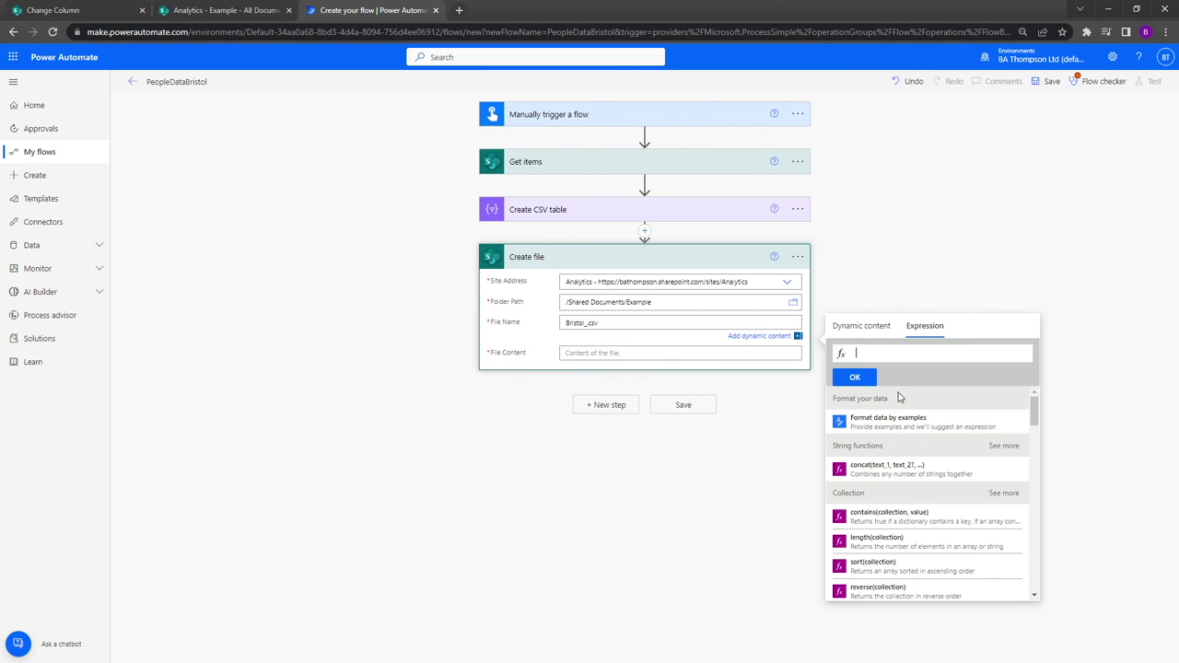
{"action": "type", "text": "form"}
{"action": "key", "text": "Return"}
{"action": "type", "text": "(utcNo"}
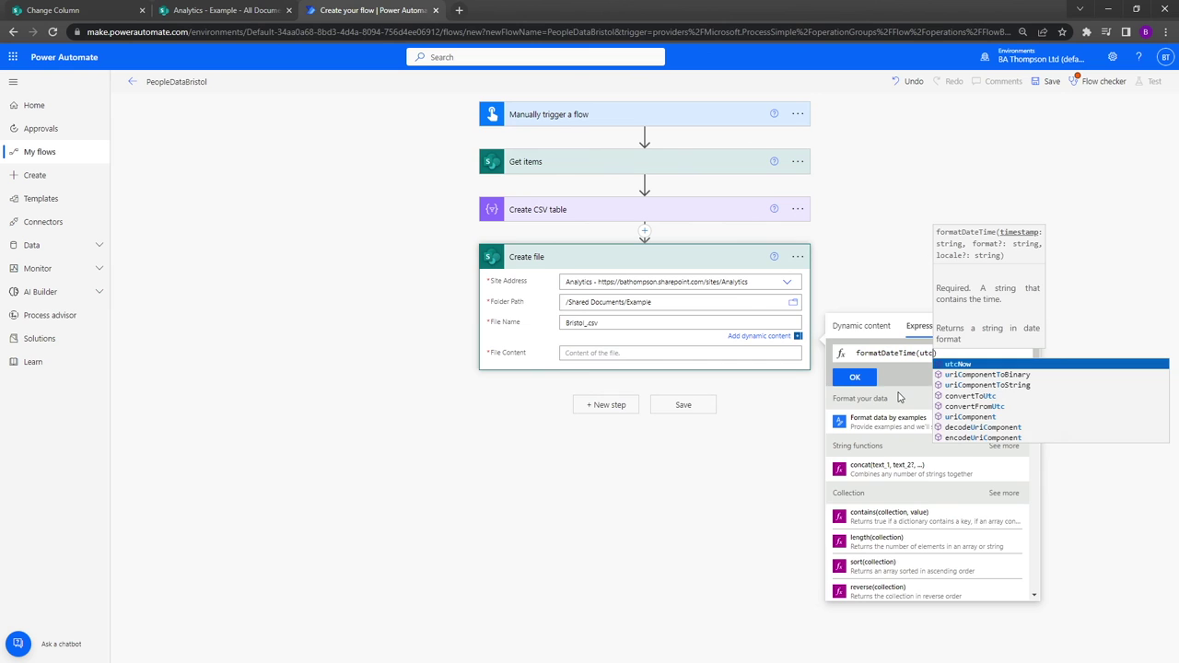
{"action": "type", "text": "w()"}
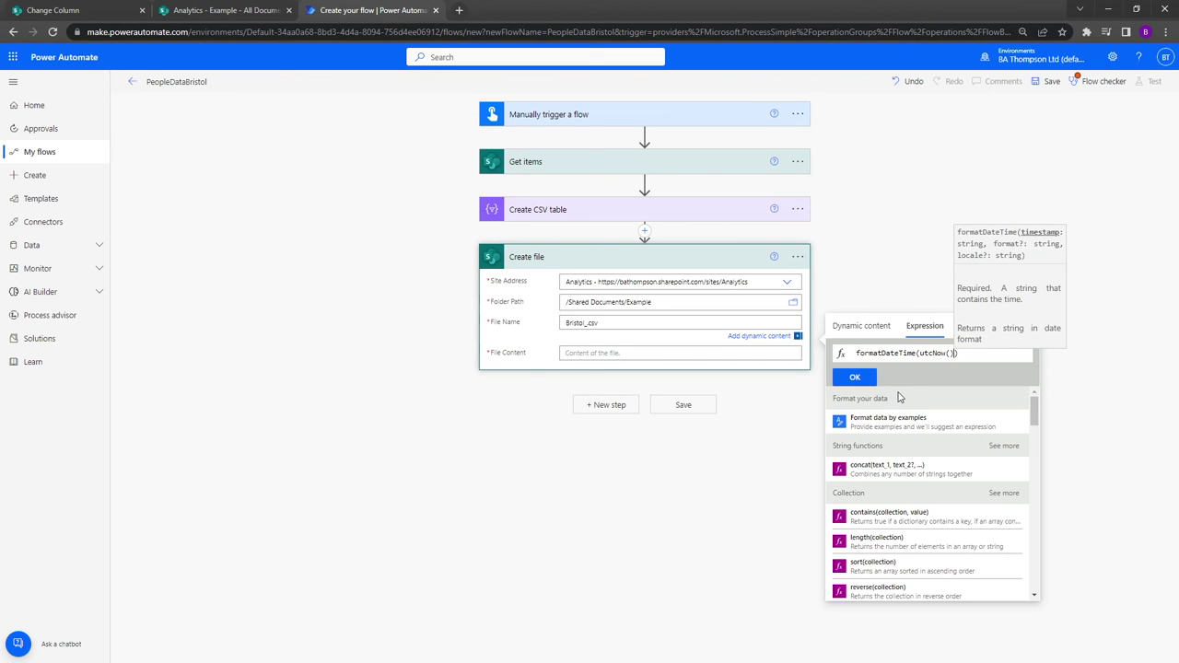
{"action": "type", "text": ",'"}
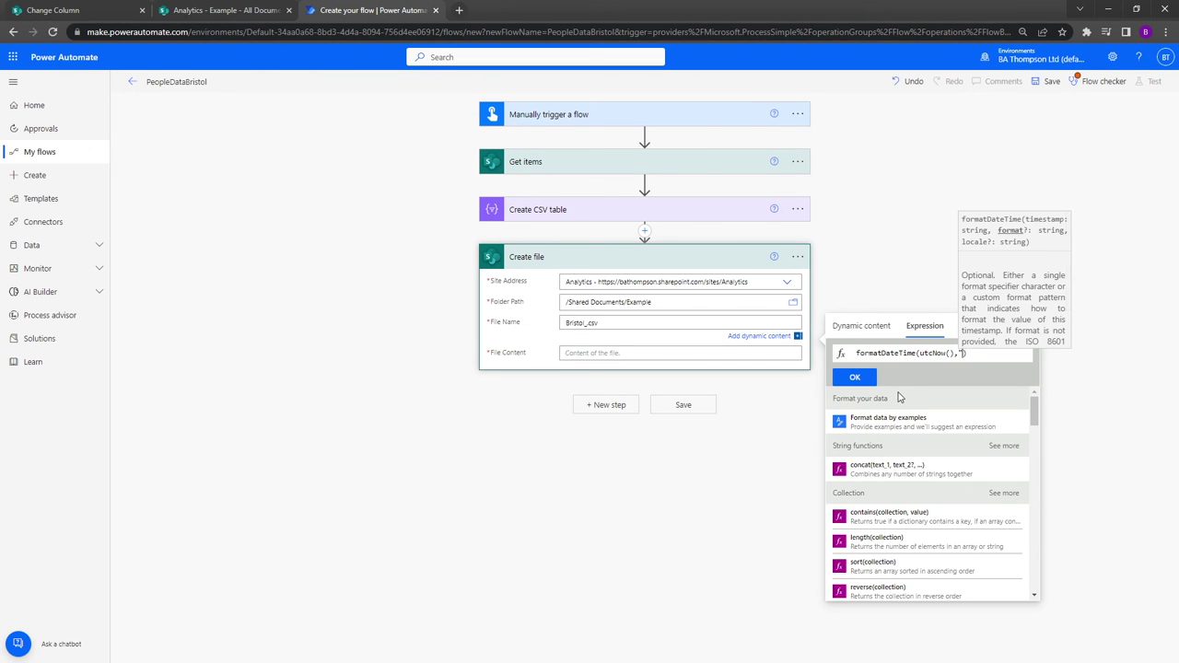
{"action": "type", "text": "')"}
{"action": "type", "text": "yyy"}
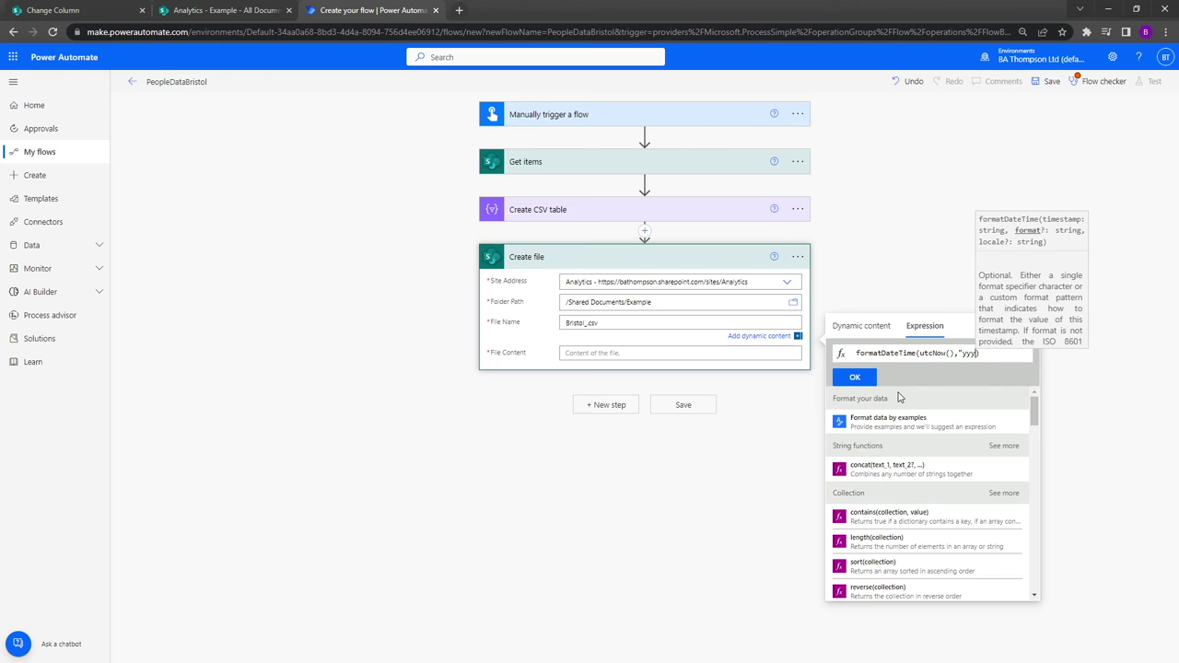
{"action": "type", "text": "y"}
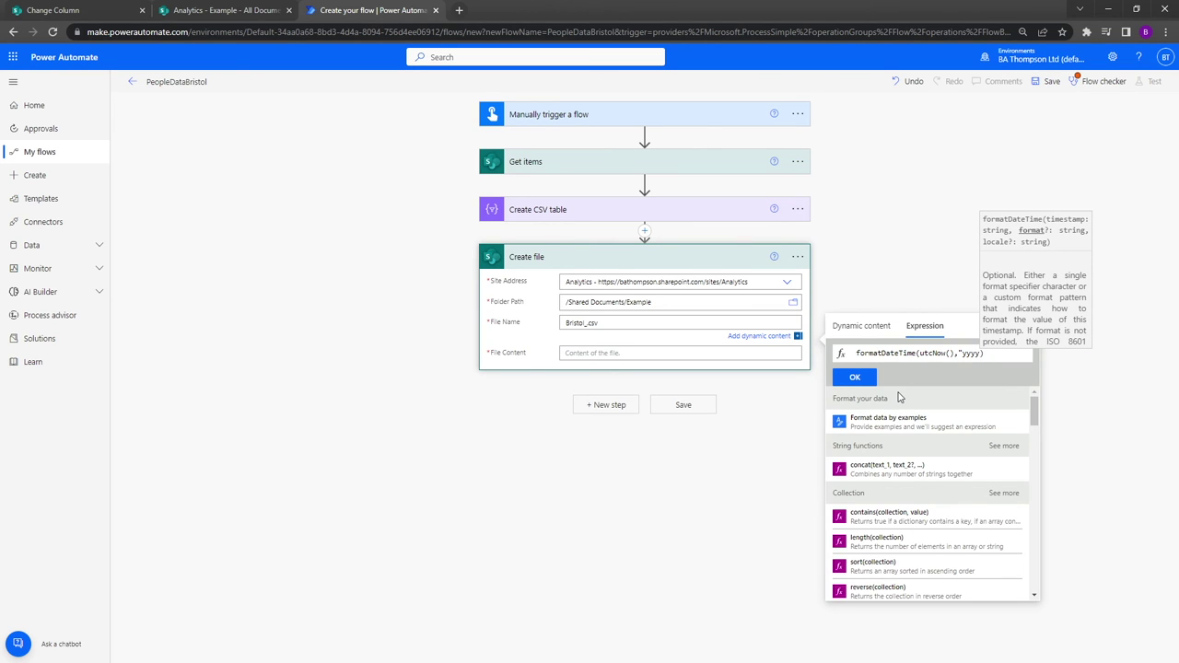
{"action": "type", "text": "MMdd"}
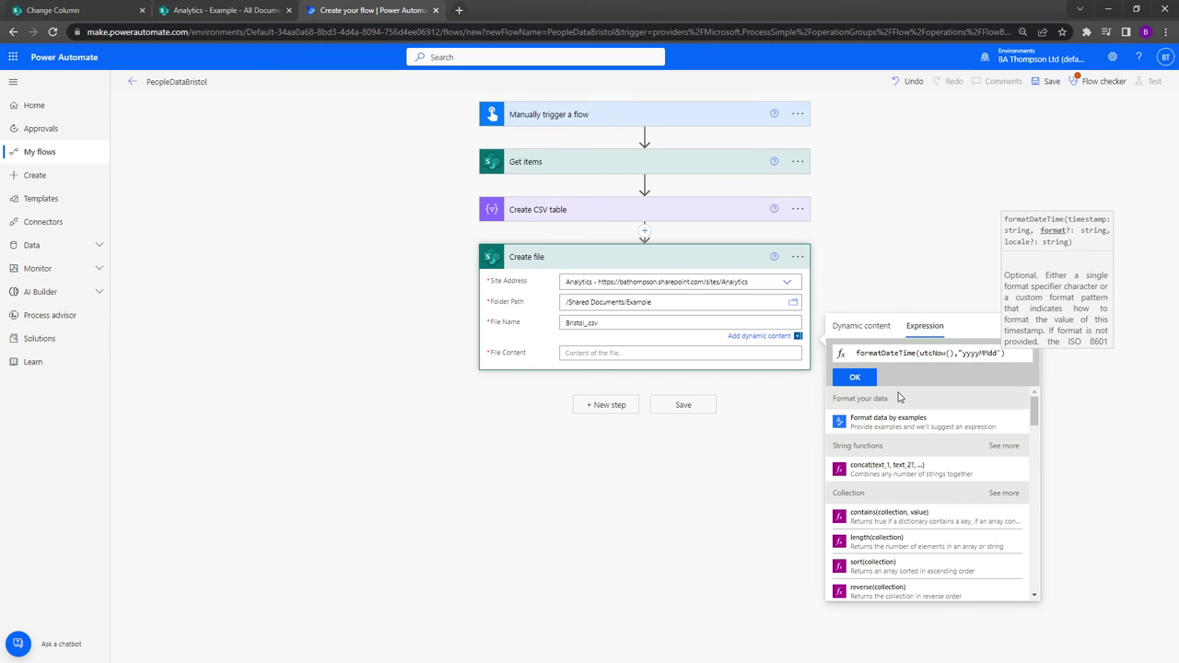
{"action": "left_click", "coordinate": [963, 353]}
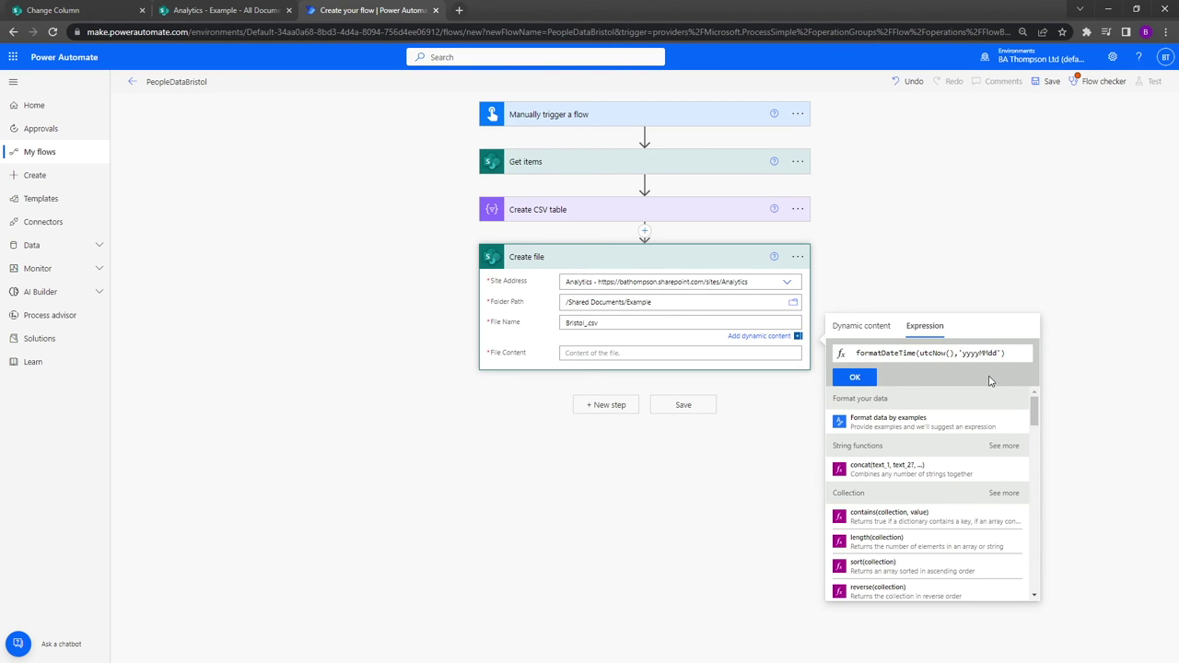
{"action": "left_click", "coordinate": [855, 378]}
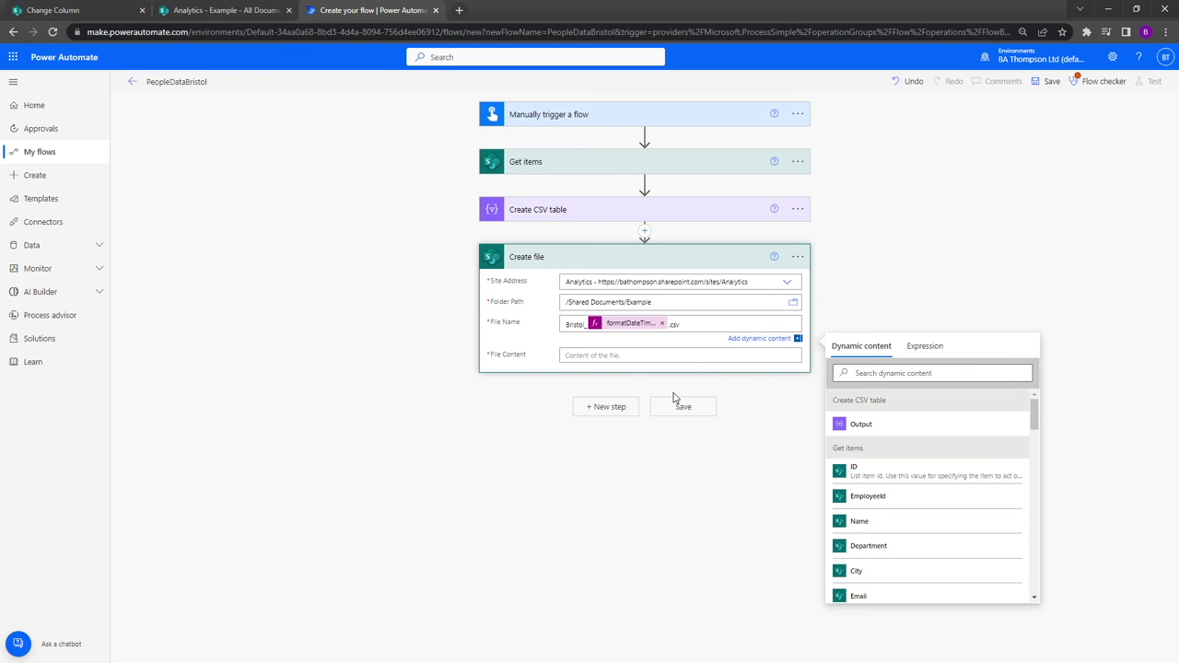
Set the File Content to the Create CSV table Output and save the flow
{"action": "left_click", "coordinate": [628, 355]}
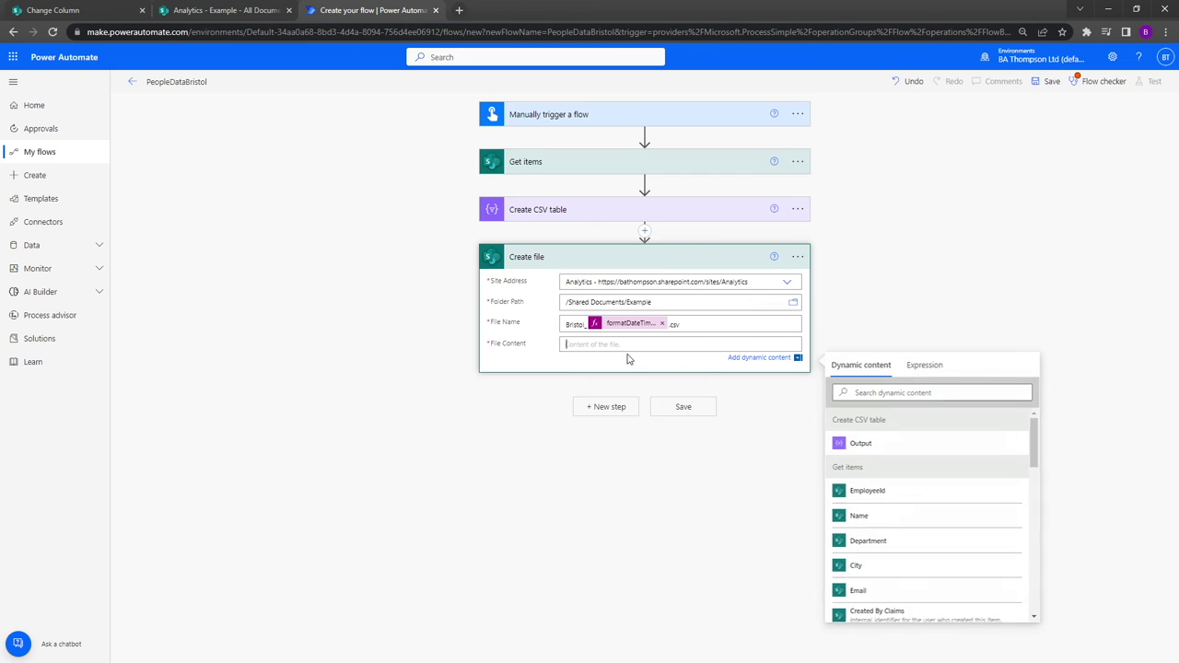
{"action": "left_click", "coordinate": [859, 446]}
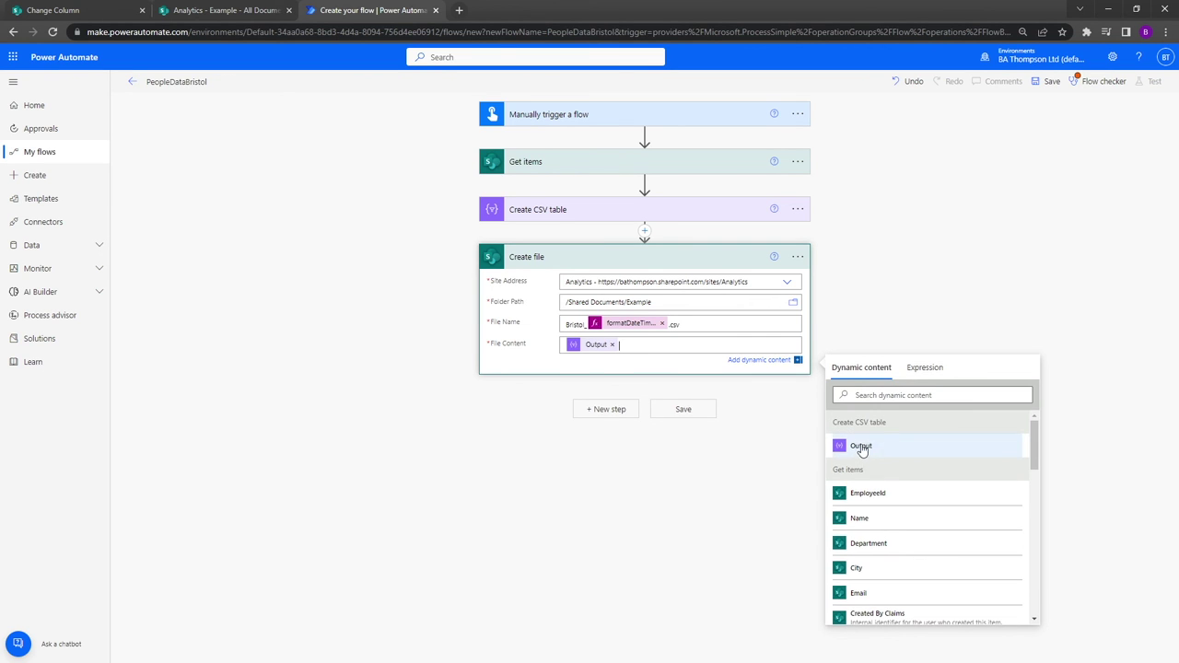
{"action": "left_click", "coordinate": [684, 409]}
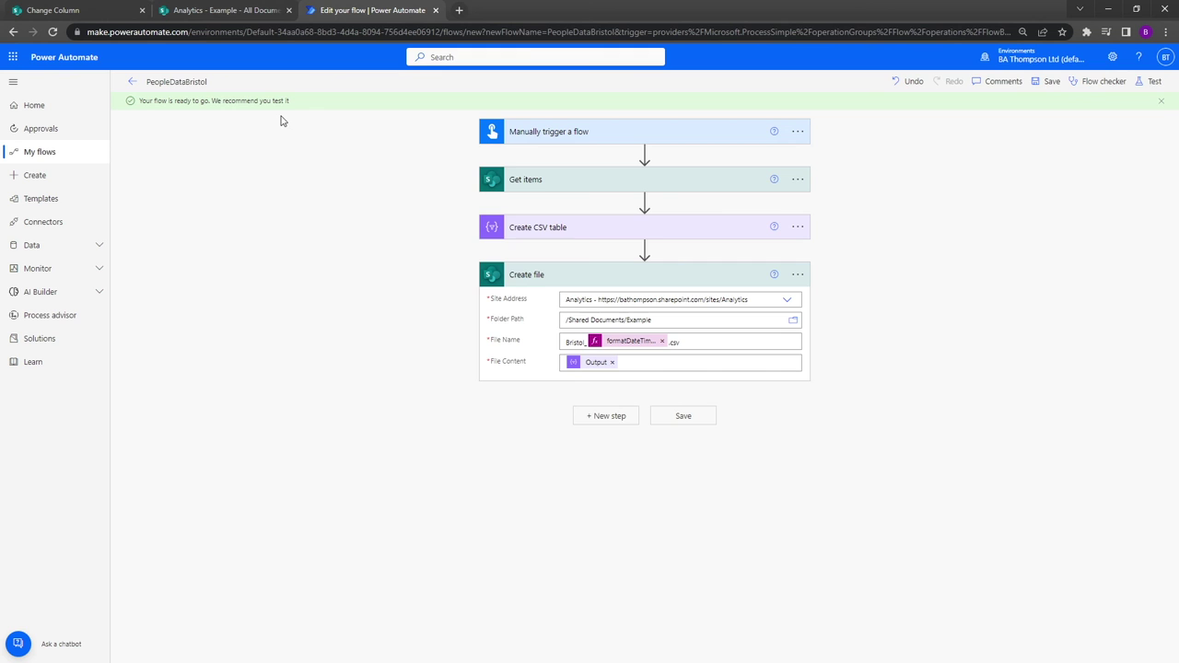
Test the PeopleDataBristol flow manually and show its run results
{"action": "left_click", "coordinate": [1154, 83]}
{"action": "left_click", "coordinate": [1006, 108]}
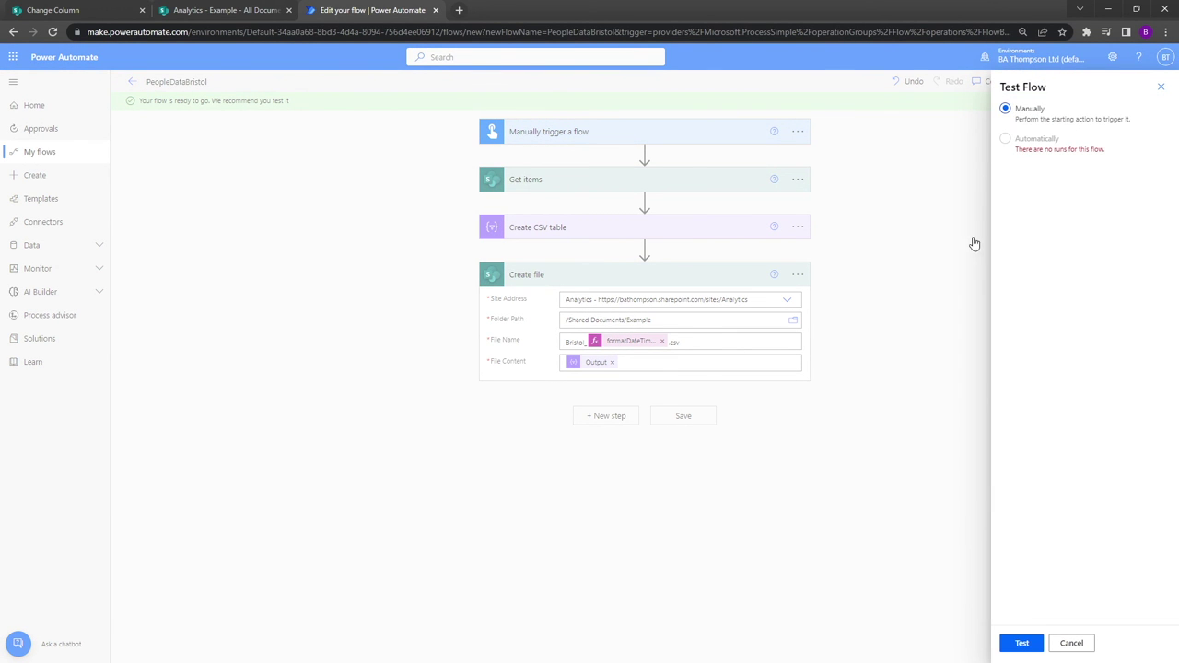
{"action": "left_click", "coordinate": [1021, 643]}
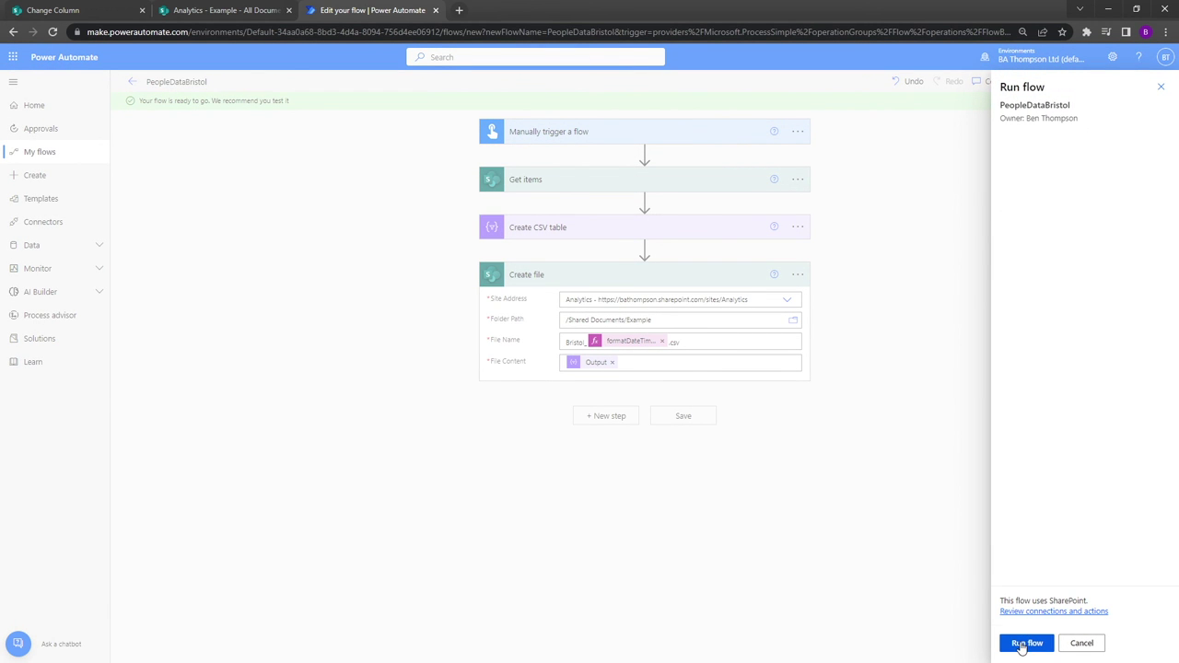
{"action": "left_click", "coordinate": [1021, 647]}
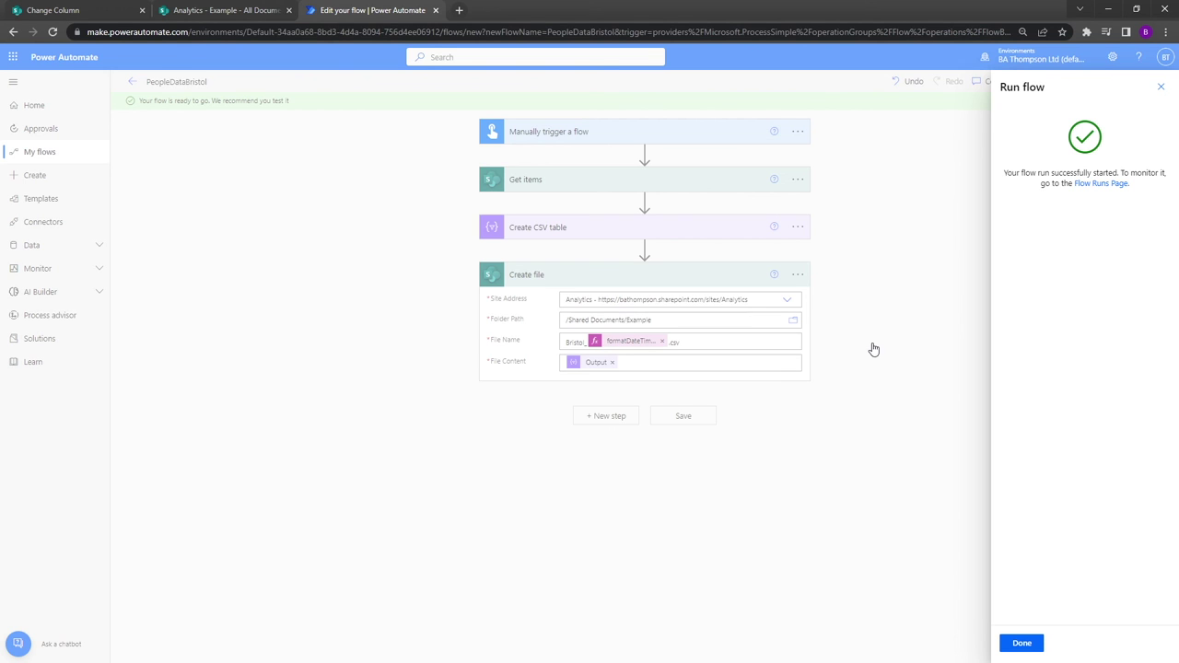
{"action": "left_click", "coordinate": [1022, 643]}
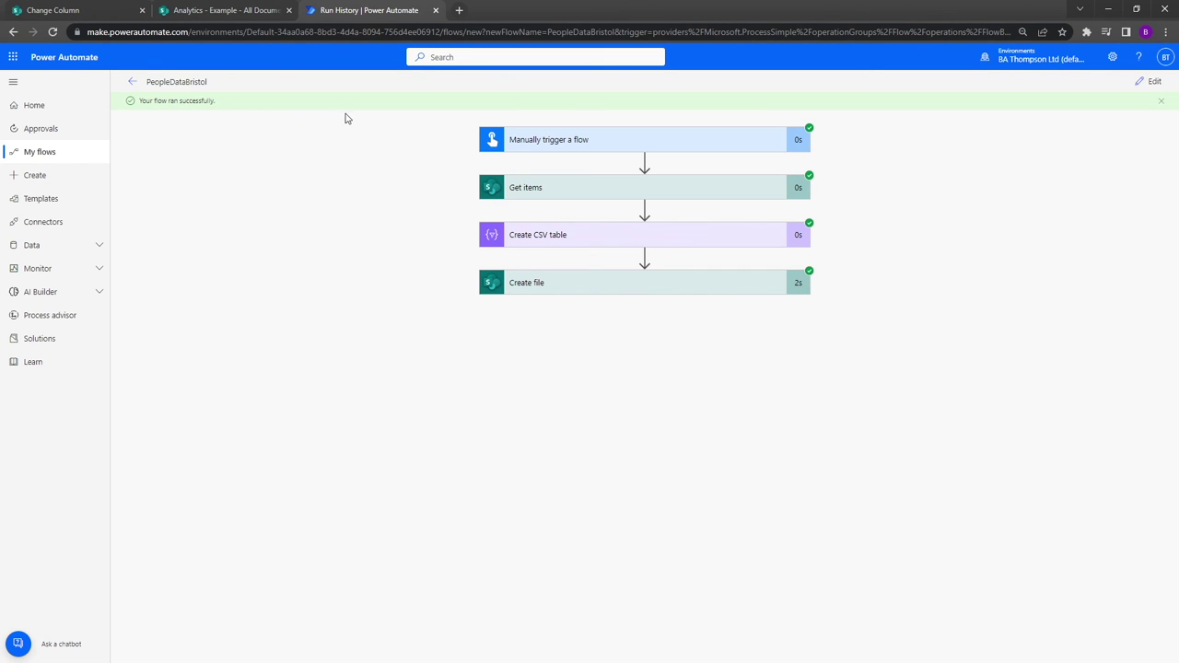
Switch to SharePoint, open Bristol_20230119.csv from the Example folder in Excel and fit columns A to F to their contents
{"action": "left_click", "coordinate": [207, 12]}
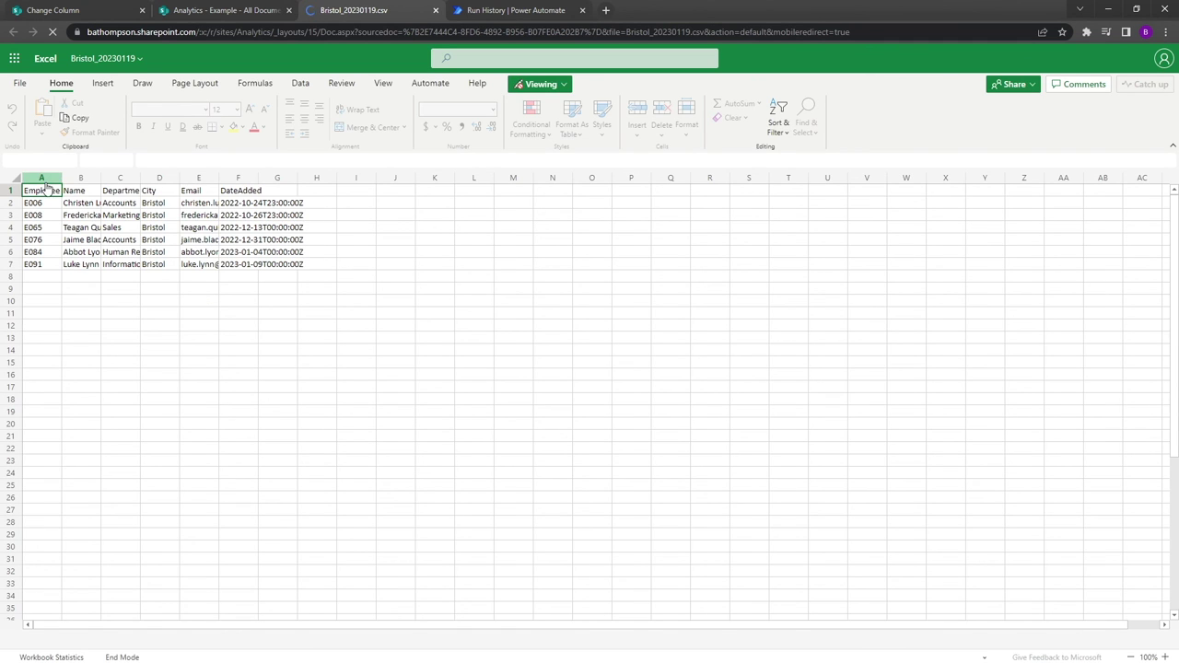
{"action": "left_click_drag", "start_coordinate": [42, 178], "coordinate": [260, 177]}
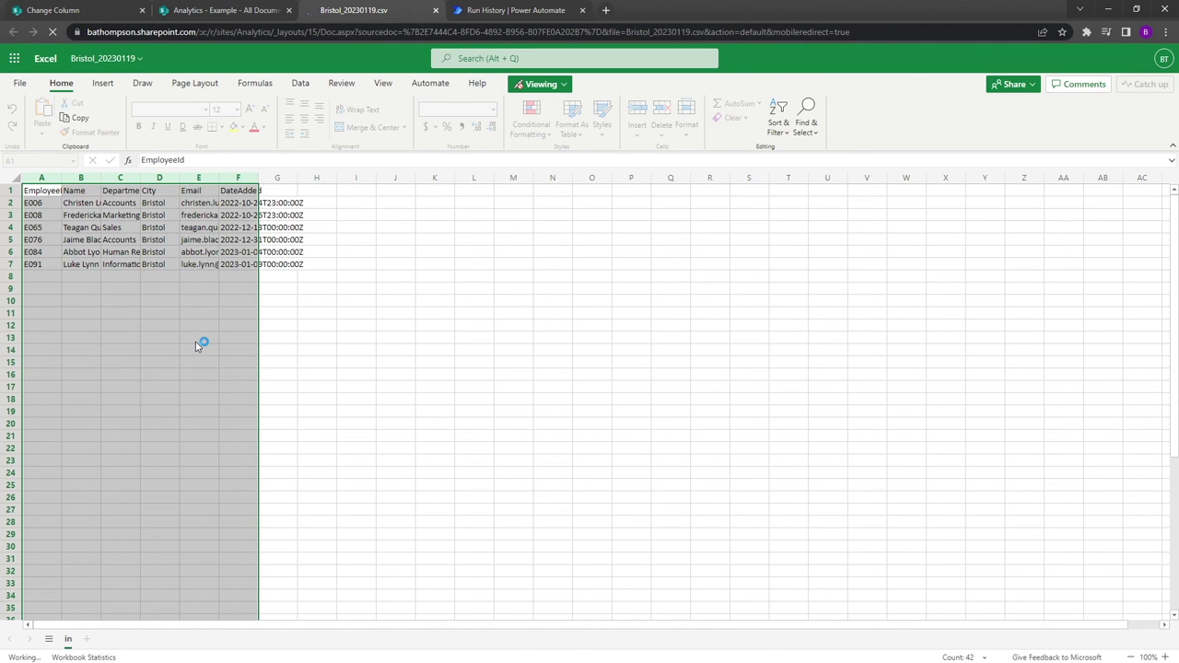
{"action": "left_click_drag", "start_coordinate": [238, 203], "coordinate": [238, 264]}
{"action": "left_click", "coordinate": [242, 309]}
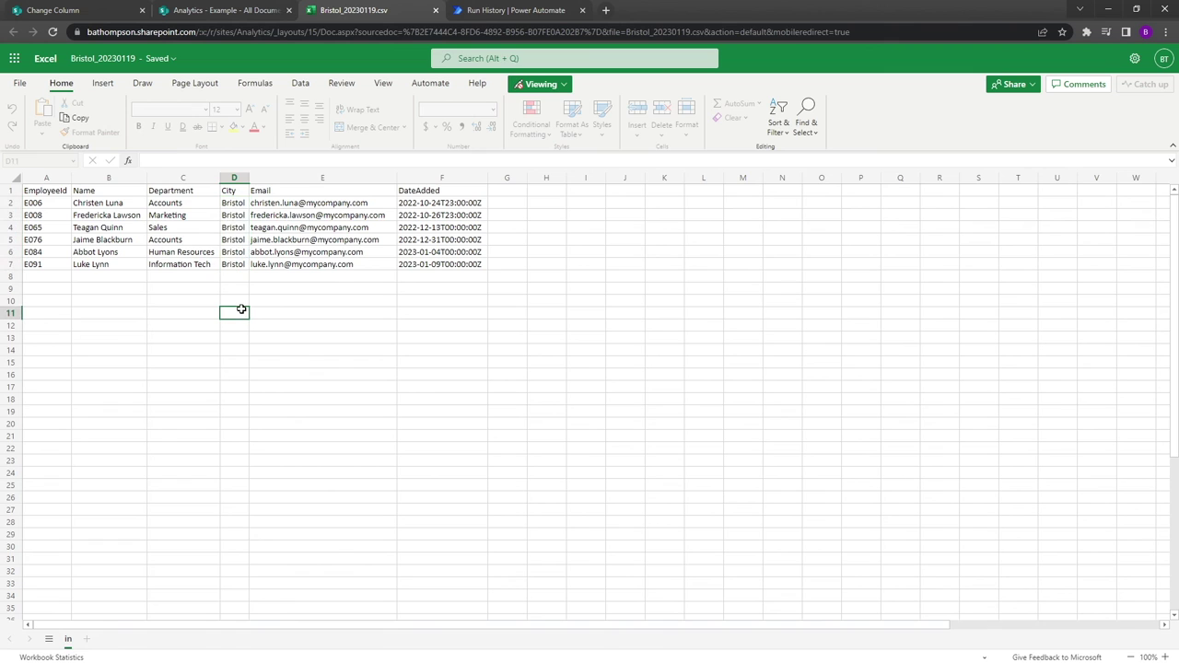